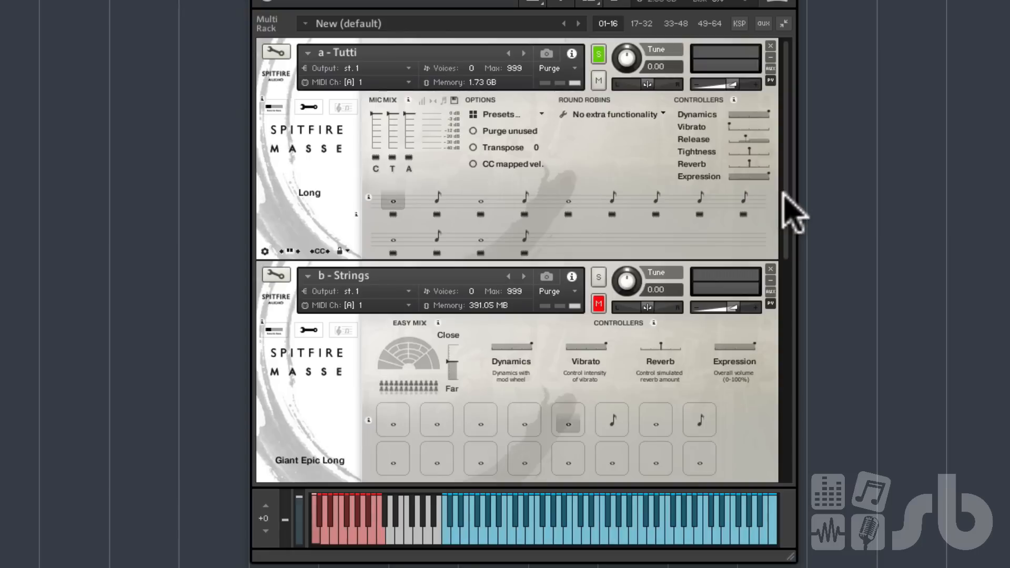
Look through the rack's Tutti, Strings, Brass and Woodwinds instruments and return to Tutti.
left_click_drag(782, 193, 789, 402)
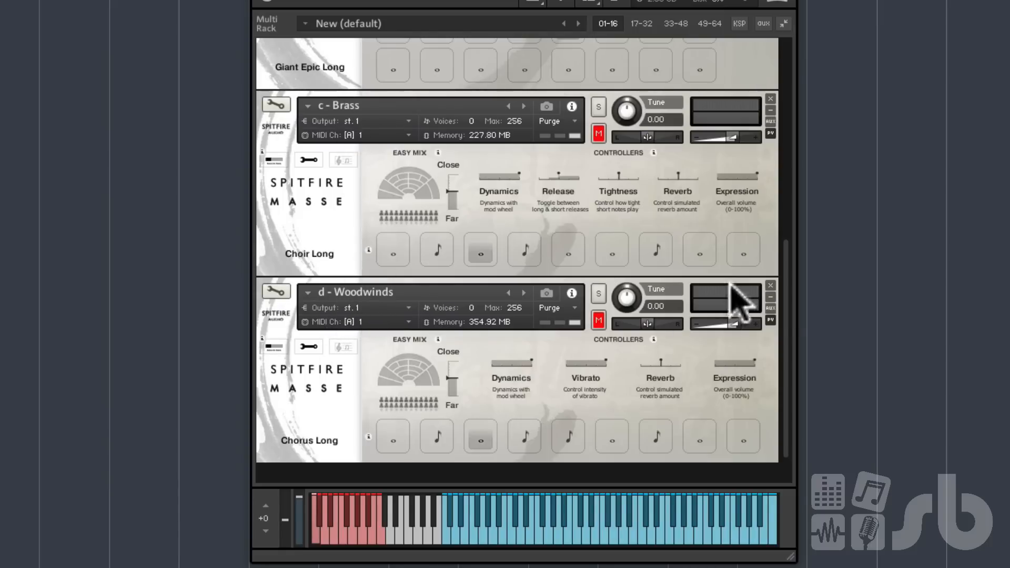
left_click(787, 273)
left_click_drag(790, 275, 811, 90)
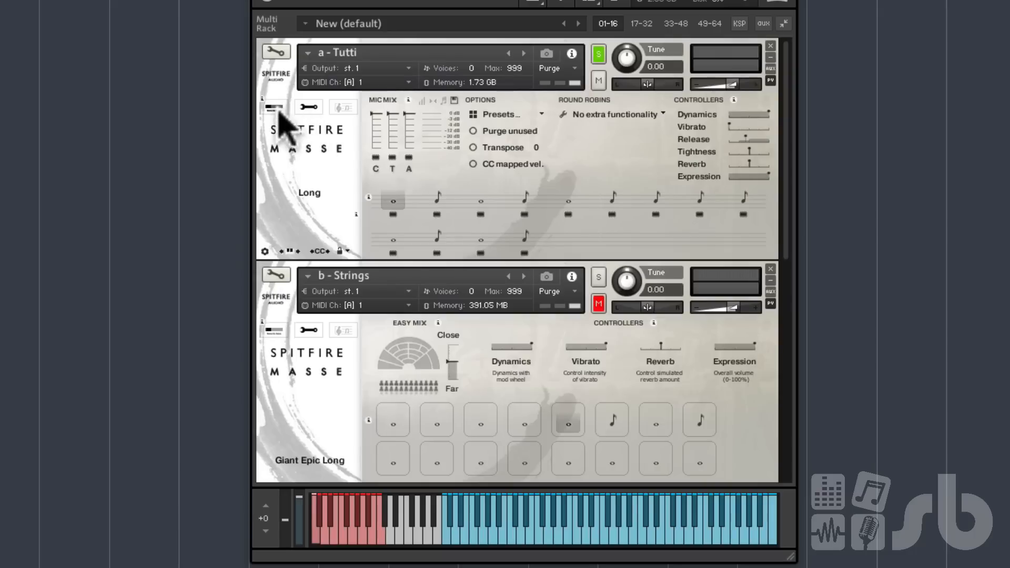
Show Tutti's simplified Easy Mix view and nudge its microphone balance slightly toward Close.
left_click(275, 109)
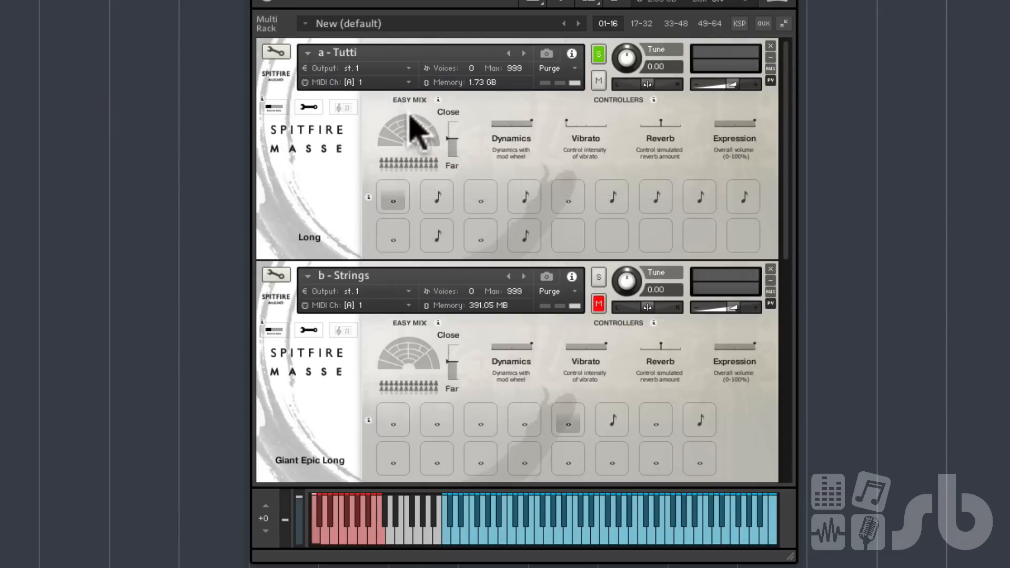
mouse_move(455, 140)
left_mouse_down()
mouse_move(453, 165)
mouse_move(463, 113)
mouse_move(462, 157)
mouse_move(462, 120)
mouse_move(463, 147)
mouse_move(463, 135)
left_mouse_up()
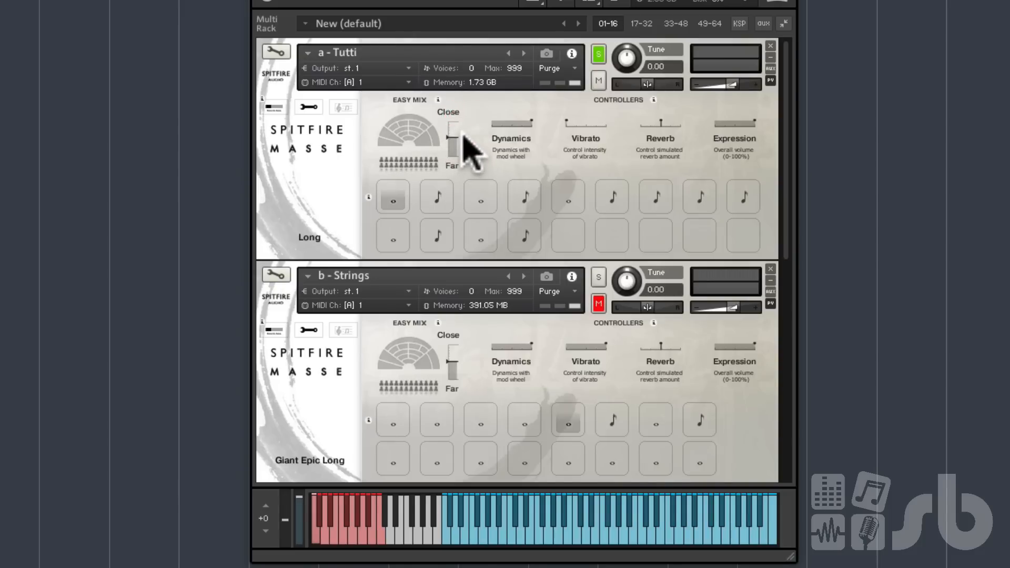
left_click(421, 180)
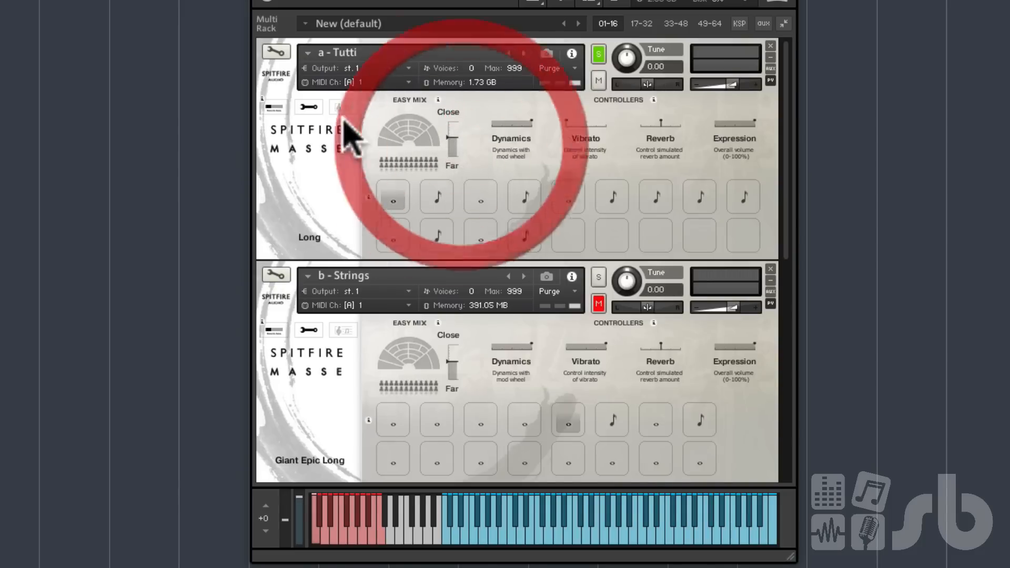
Return Tutti to its detailed view and raise the A microphone level slightly in the mic mix.
left_click(309, 107)
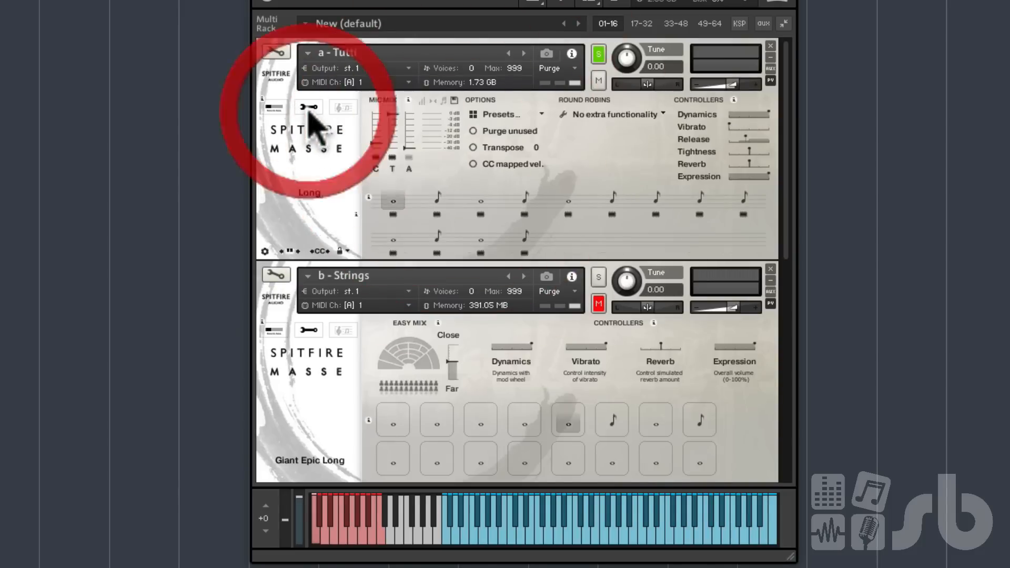
left_click(408, 156)
mouse_move(408, 149)
left_mouse_down()
mouse_move(428, 97)
mouse_move(415, 146)
mouse_move(374, 129)
mouse_move(378, 84)
mouse_move(373, 132)
mouse_move(410, 130)
mouse_move(413, 145)
left_mouse_up()
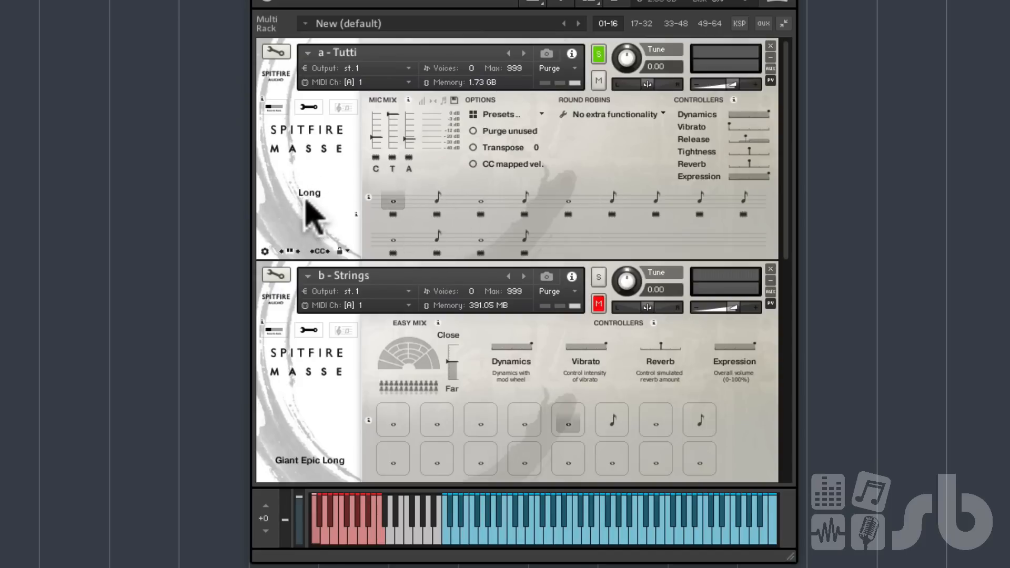
Preview Tutti's Staccato, Beast Long and Beast Short articulations, ending back on Long.
left_click(438, 199)
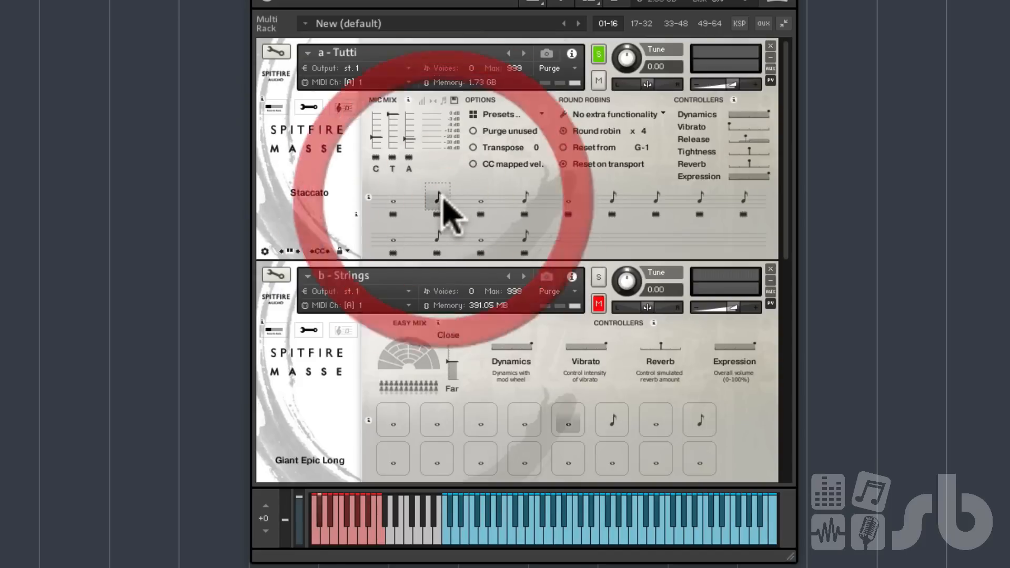
left_click(480, 200)
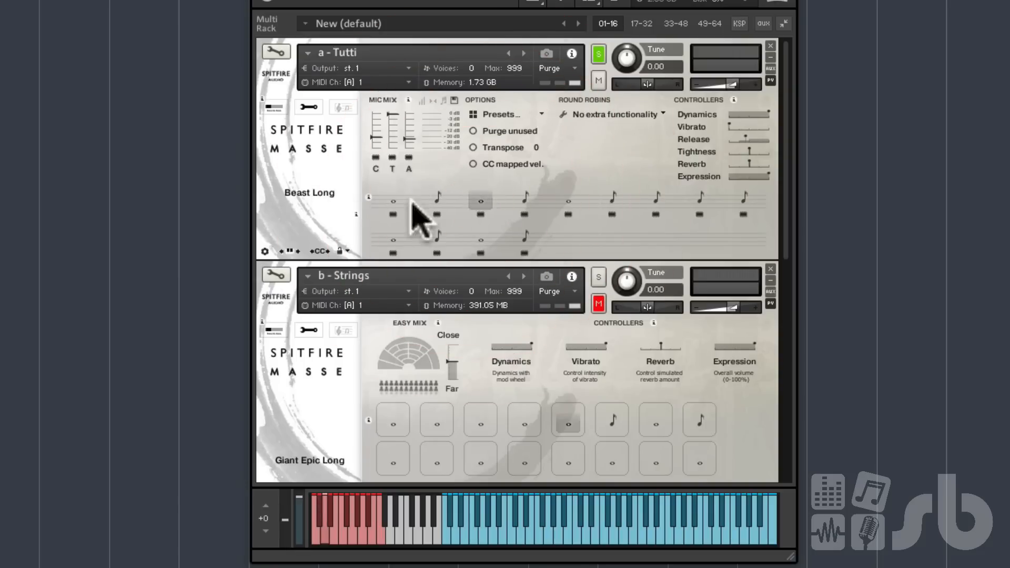
left_click(526, 205)
left_click(395, 204)
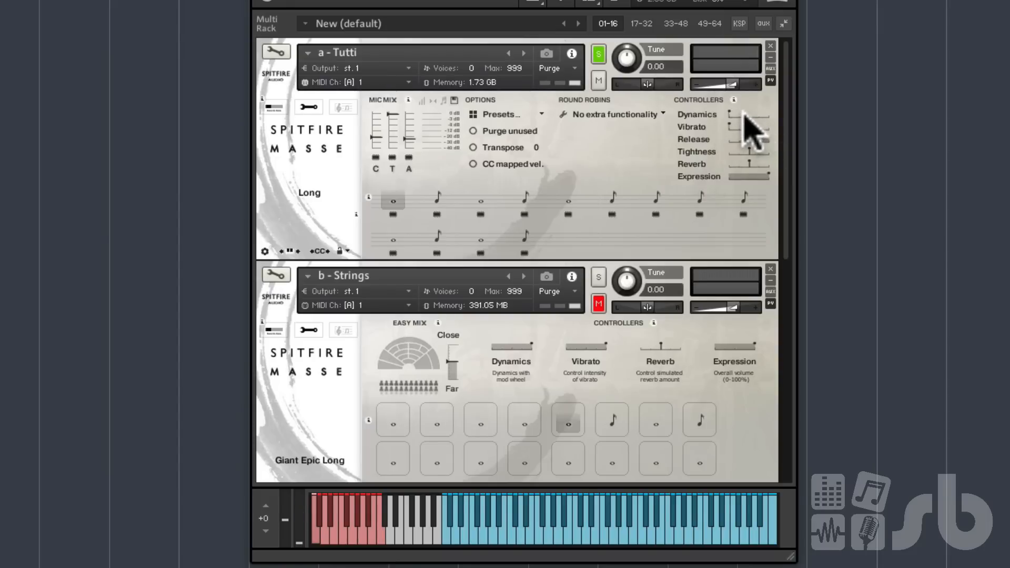
Adjust Tutti's Vibrato controller and lower the C and A microphones to their minimum, leaving only T active.
mouse_move(741, 127)
left_mouse_down()
mouse_move(787, 126)
mouse_move(743, 129)
left_mouse_up()
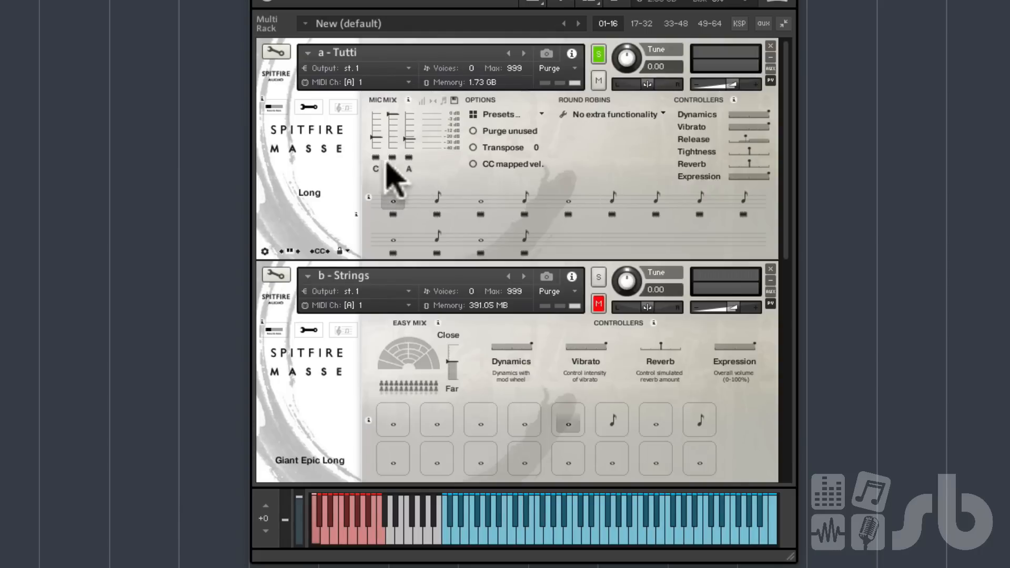
left_click(310, 109)
left_click_drag(376, 136, 379, 170)
left_click_drag(409, 140, 401, 166)
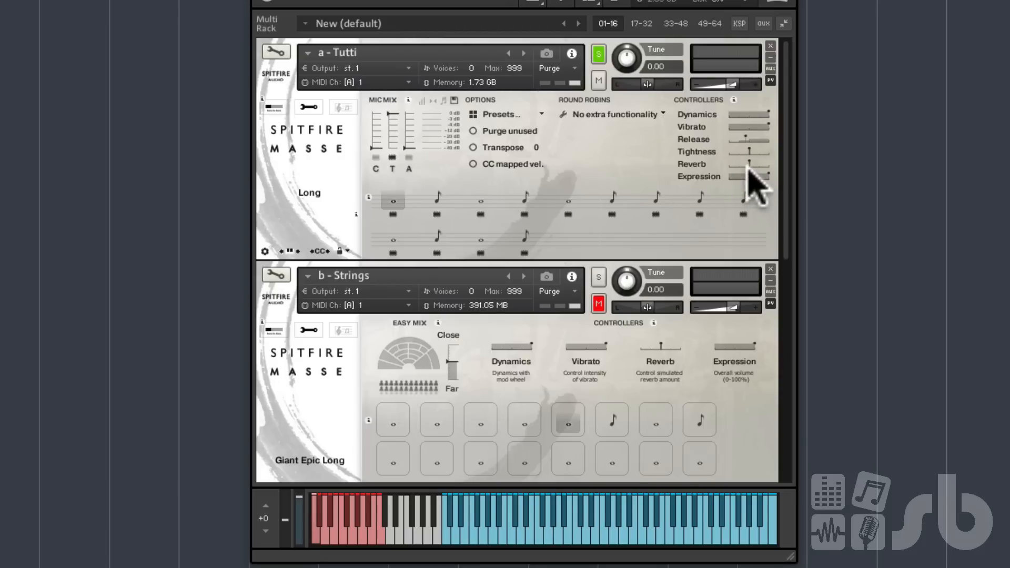
Adjust Tutti's Release controller slightly.
left_click_drag(746, 137, 747, 137)
left_click(594, 161)
Select the Staccato articulation and examine the available ways to trigger it, without changing the trigger method.
left_click(441, 202)
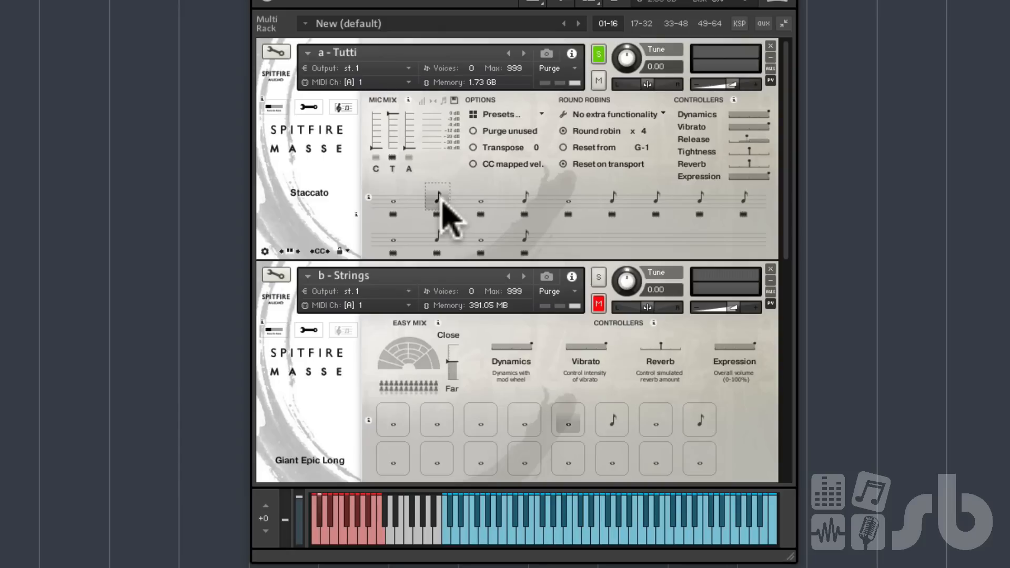
right_click(442, 201)
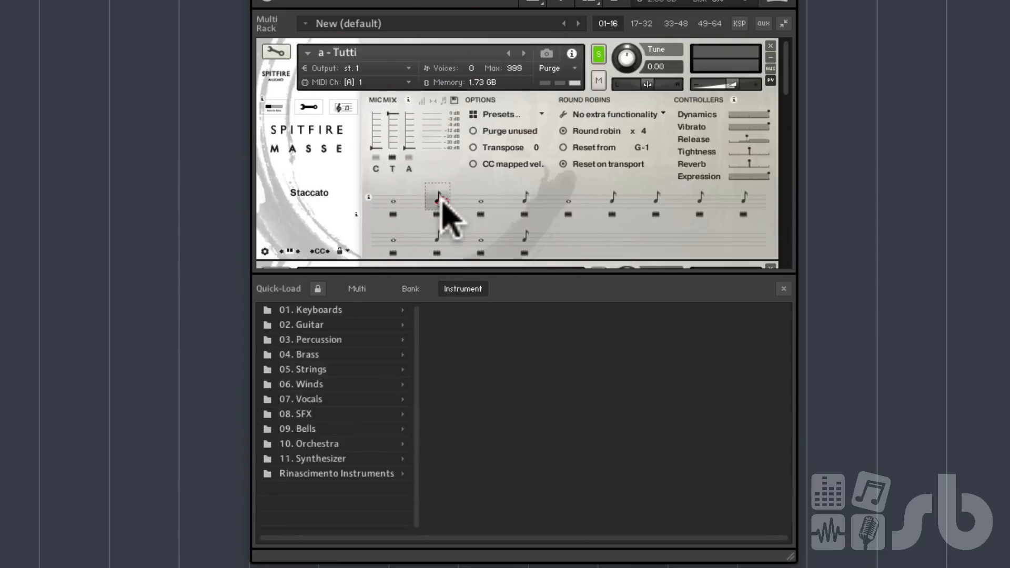
right_click(442, 201)
left_click(438, 198, "super")
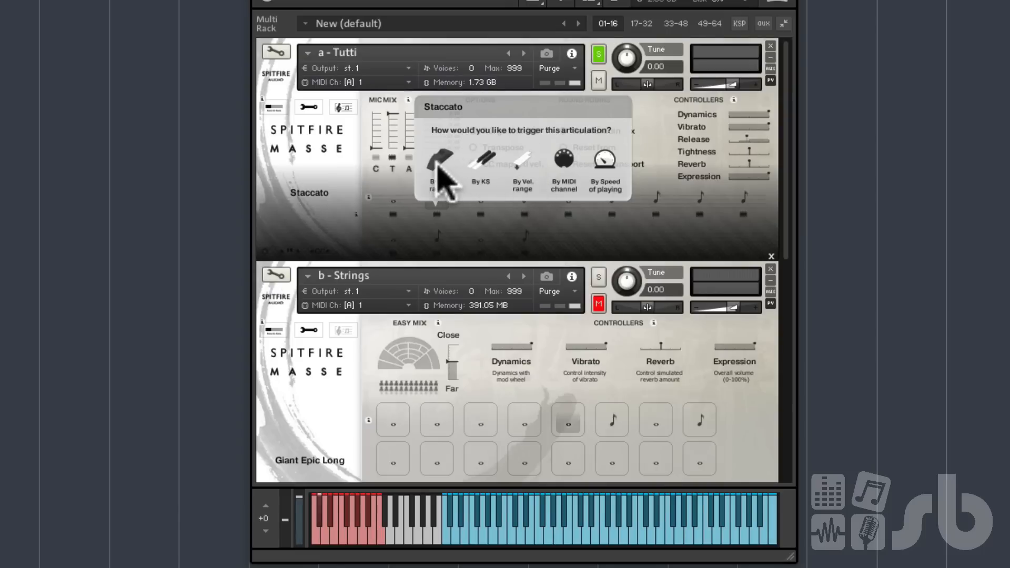
left_click(385, 185)
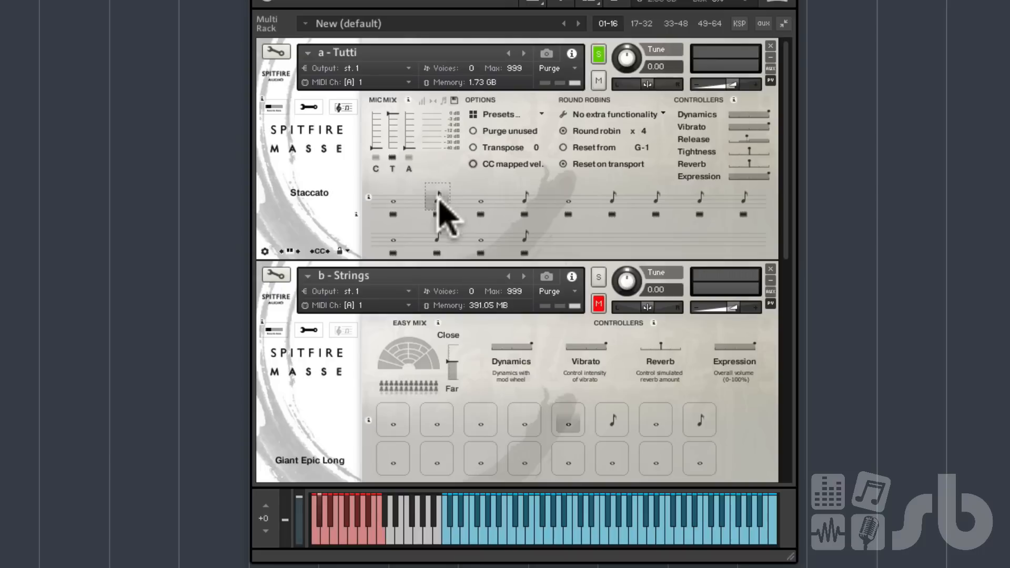
left_click(436, 194)
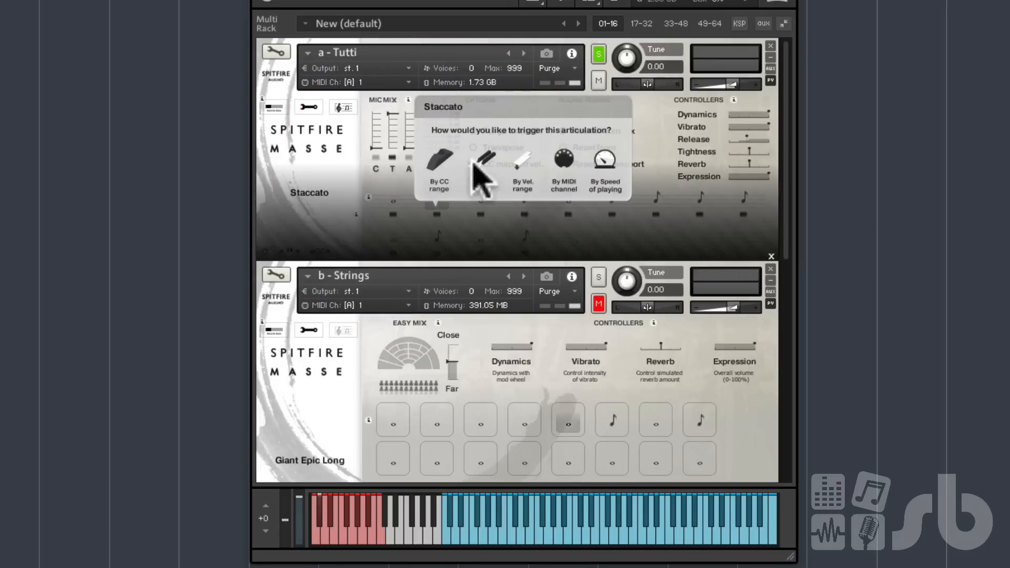
left_click(381, 186)
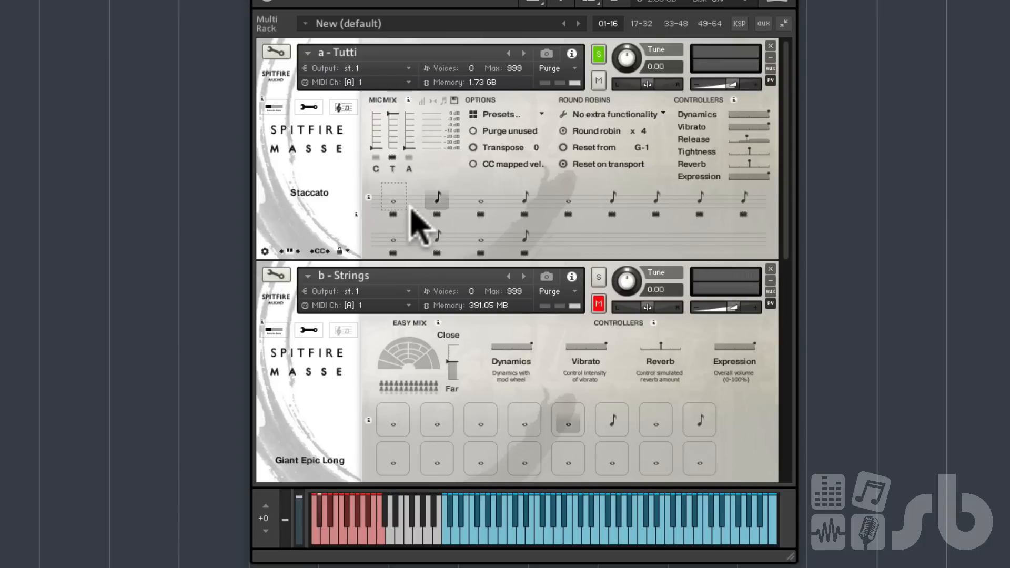
Step through Tutti's first-row articulations from Beast Long through the choir and stab patches to Nutcracker.
left_click(481, 201)
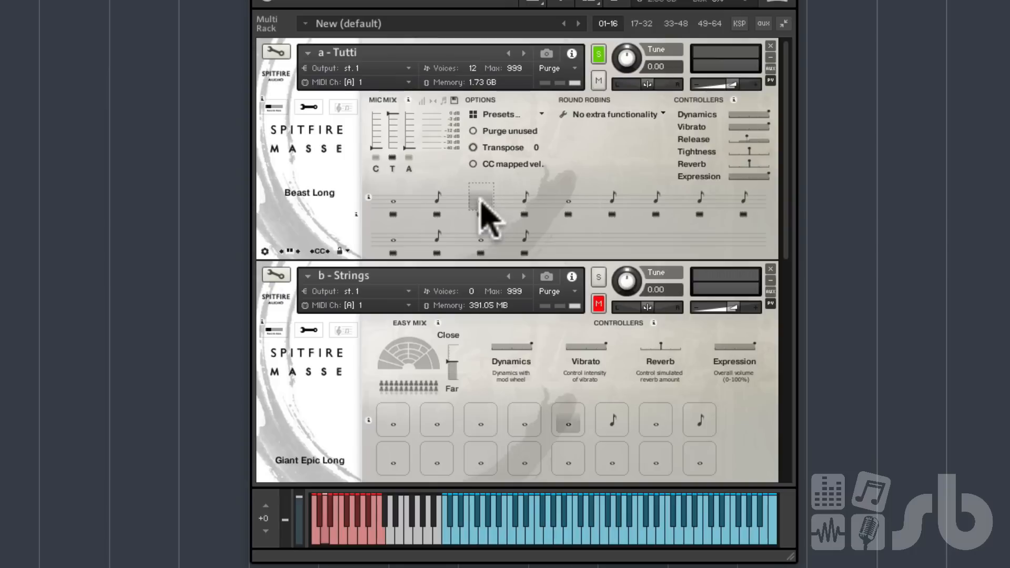
left_click(524, 196)
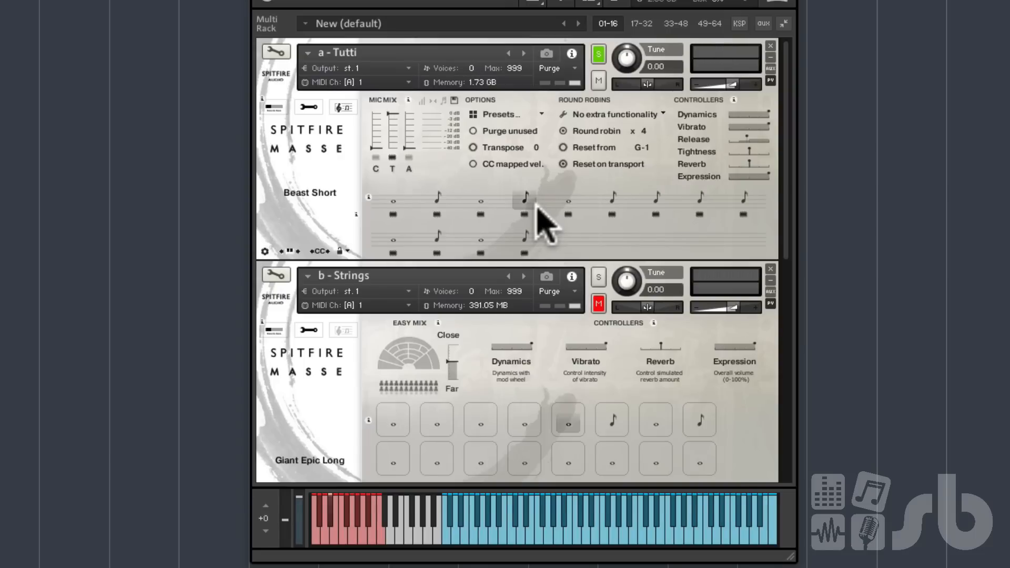
left_click(572, 198)
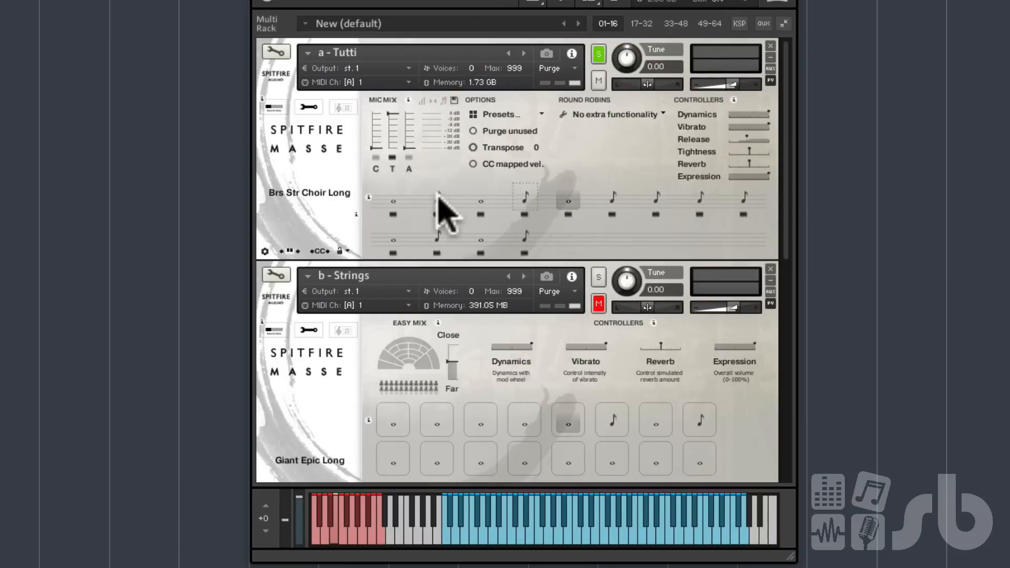
left_click(621, 203)
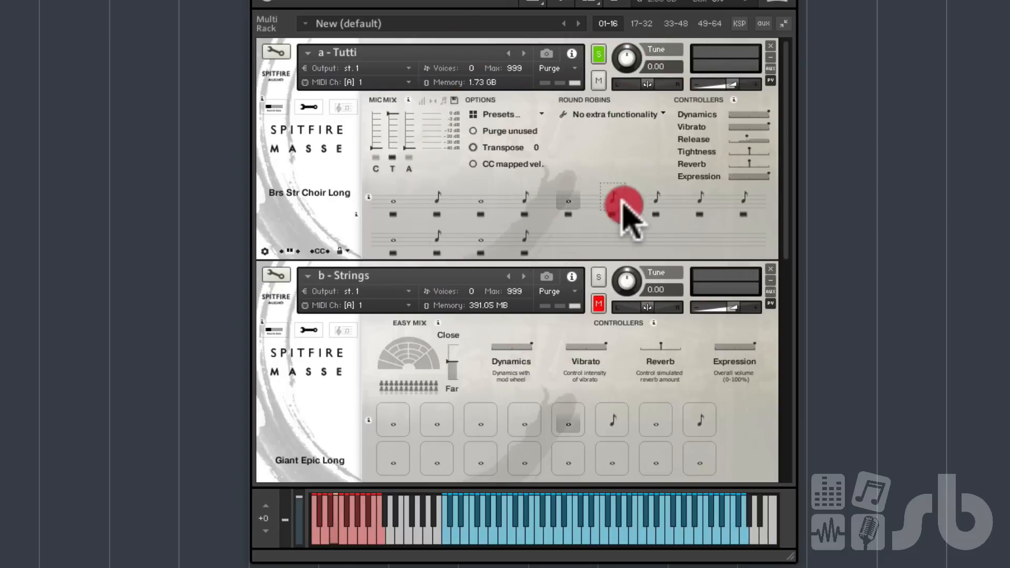
left_click(652, 201)
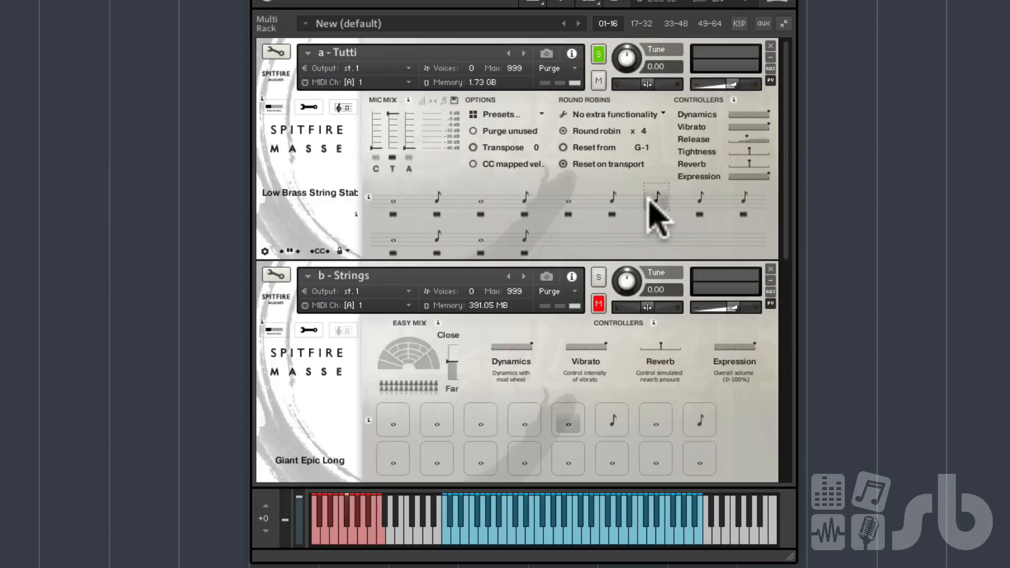
left_click(701, 201)
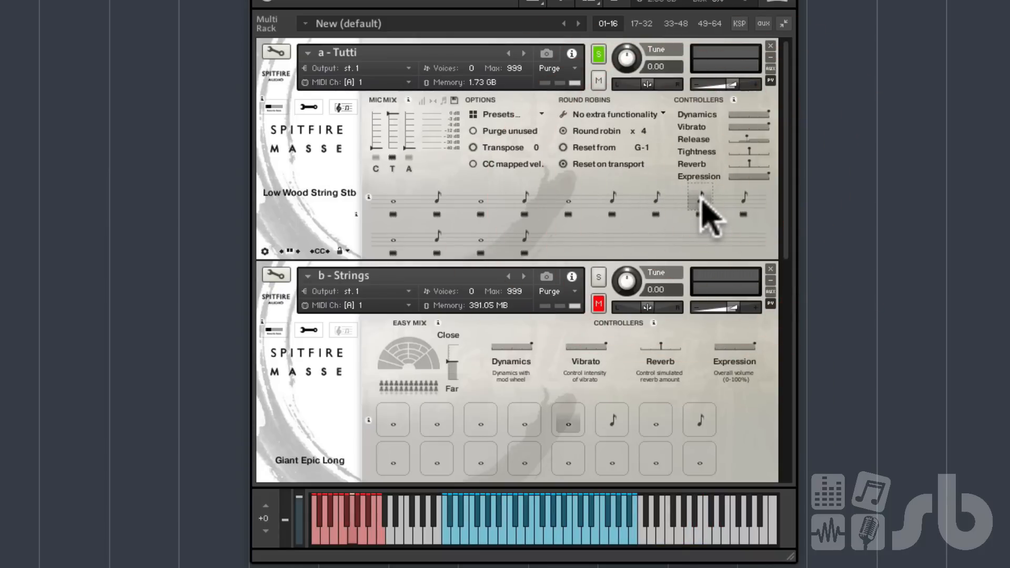
left_click(744, 200)
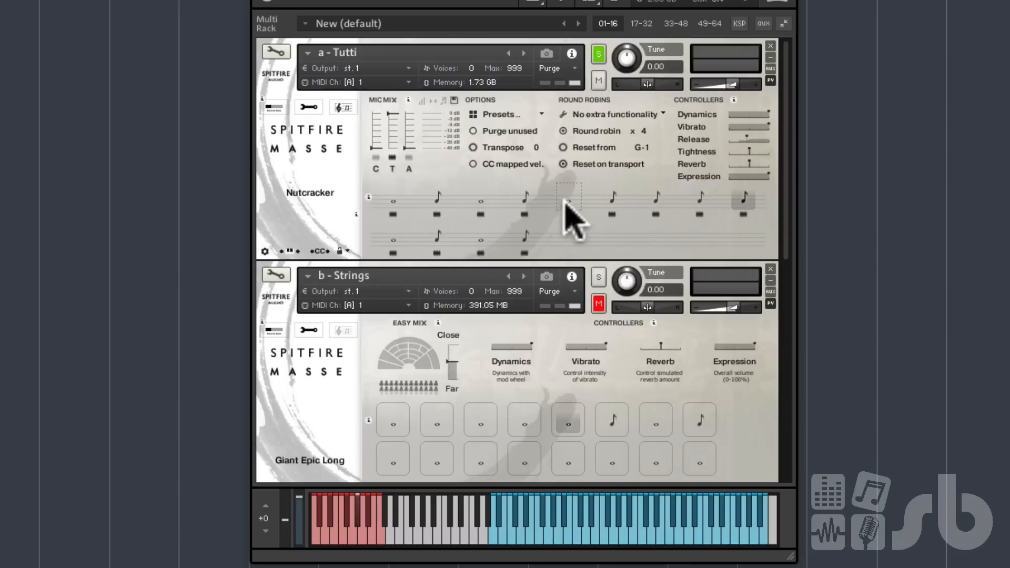
Step through Tutti's four second-row articulations, starting with Woods String 1 Long.
left_click(392, 240)
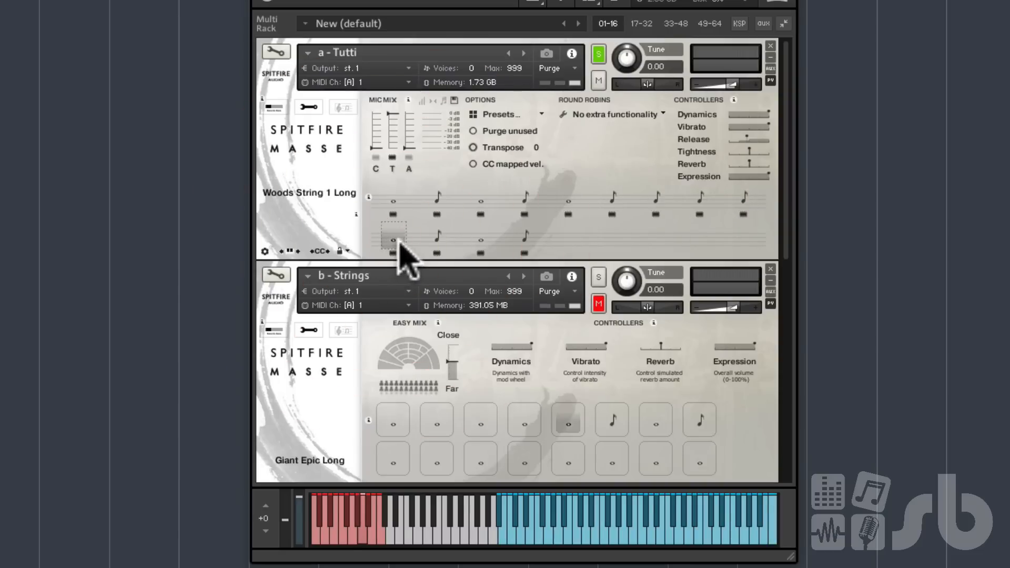
left_click(438, 241)
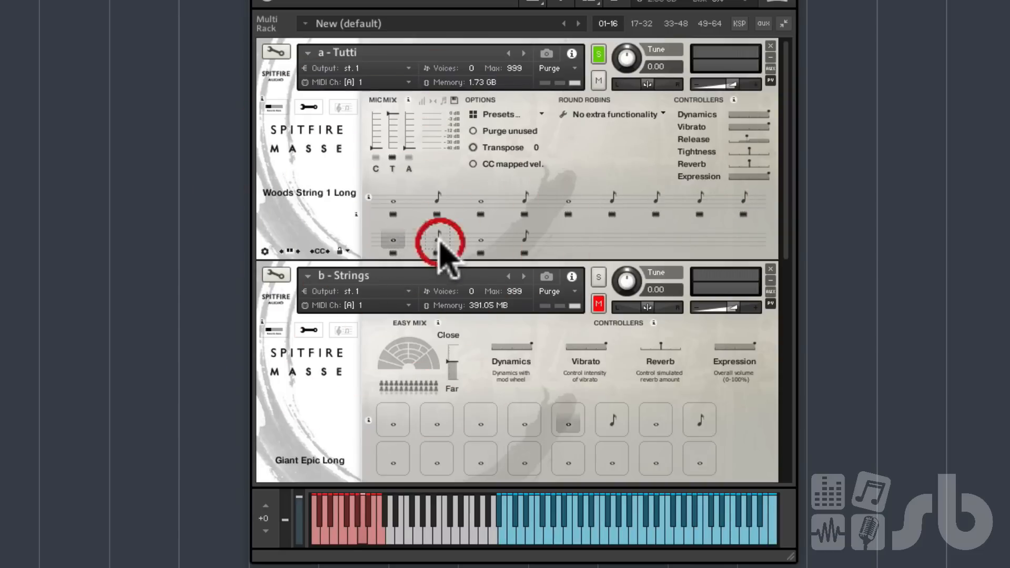
left_click(480, 239)
left_click(524, 237)
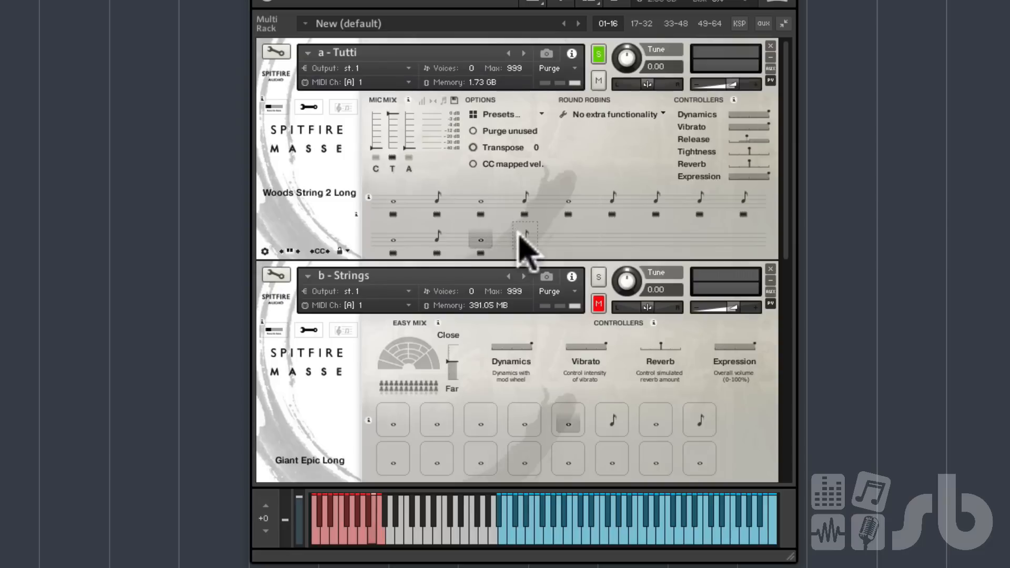
Go back over the Brs Str Choir Long, Brs Str Choir Short and Low Brass String Stab articulations.
left_click(565, 199)
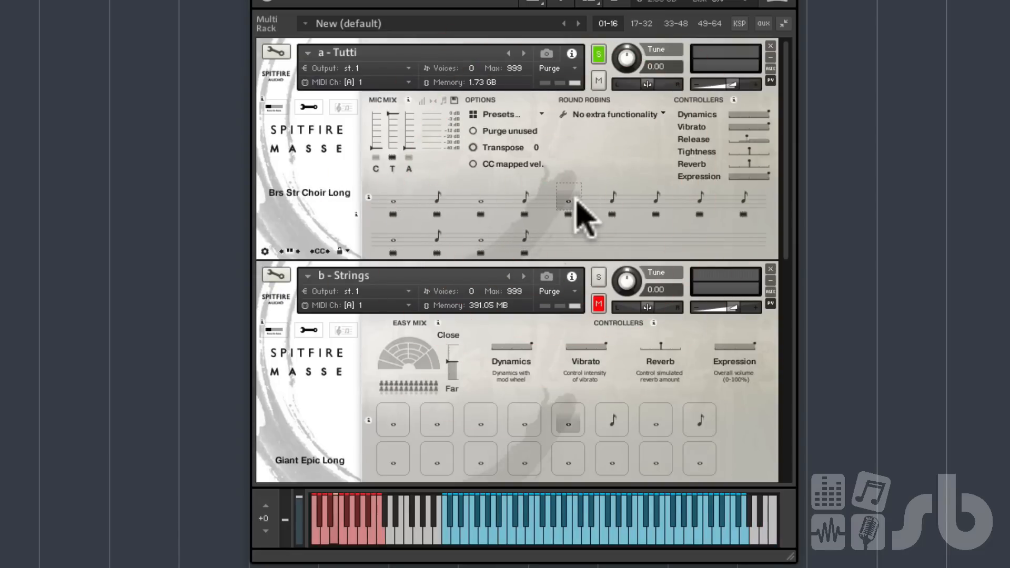
left_click(610, 200)
left_click(655, 200)
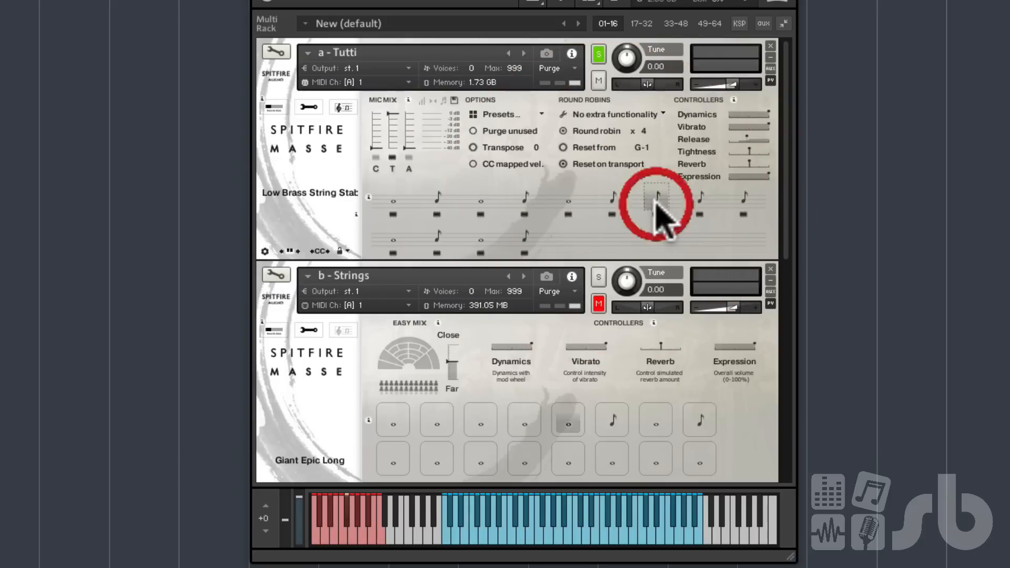
Audition Brs Str Choir Long, Brs Str Choir Short and Low Brass String Stab, ending on Low Wood String Stb.
left_click(567, 205)
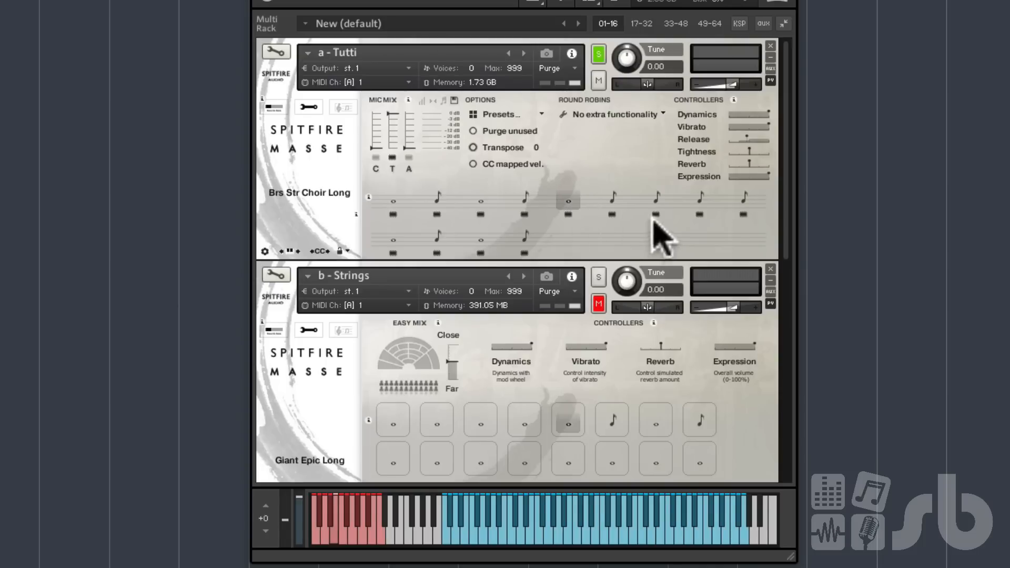
left_click(615, 200)
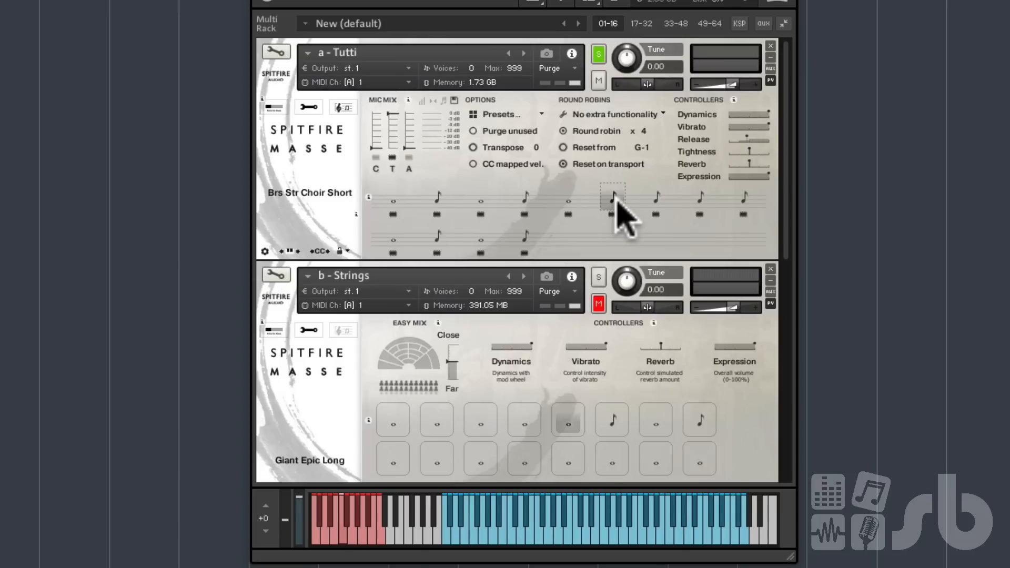
left_click(655, 198)
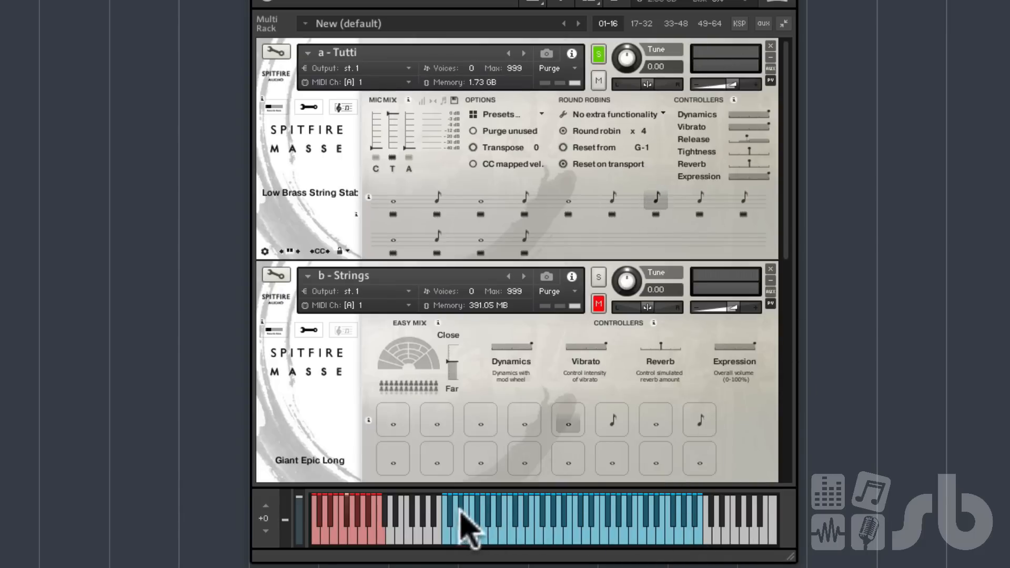
left_click(568, 200)
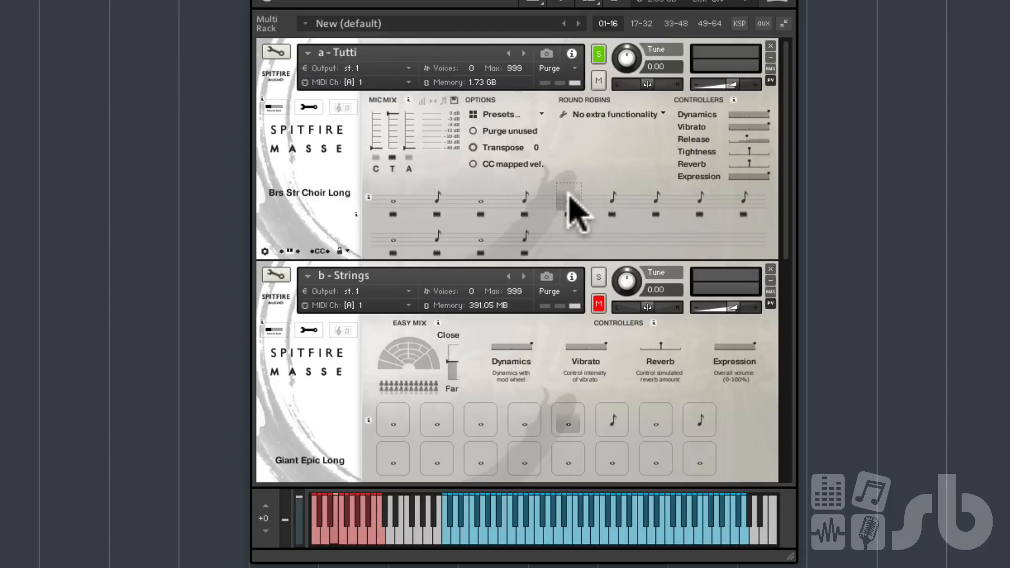
left_click(691, 195)
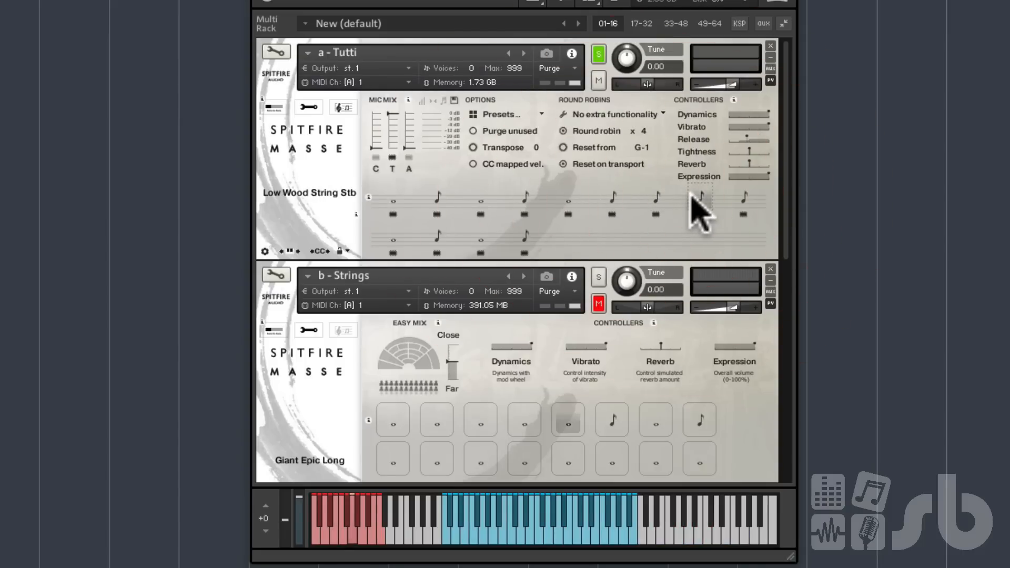
Audition Tutti's Nutcracker and Low Wood String Stb articulations, moving on through Woods String 1 Long to Woods String 2 Long.
left_click(743, 199)
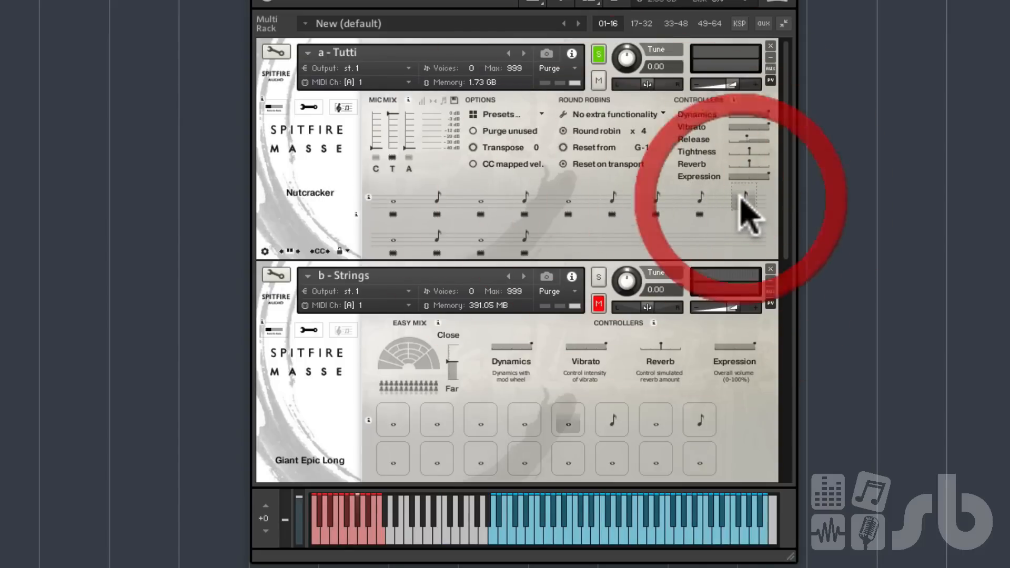
left_click(701, 198)
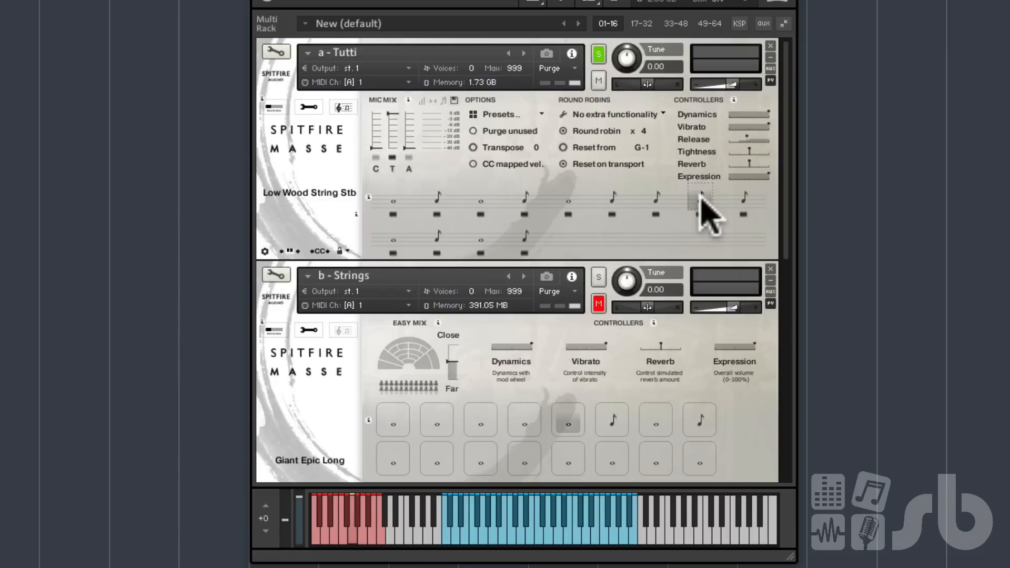
left_click(741, 197)
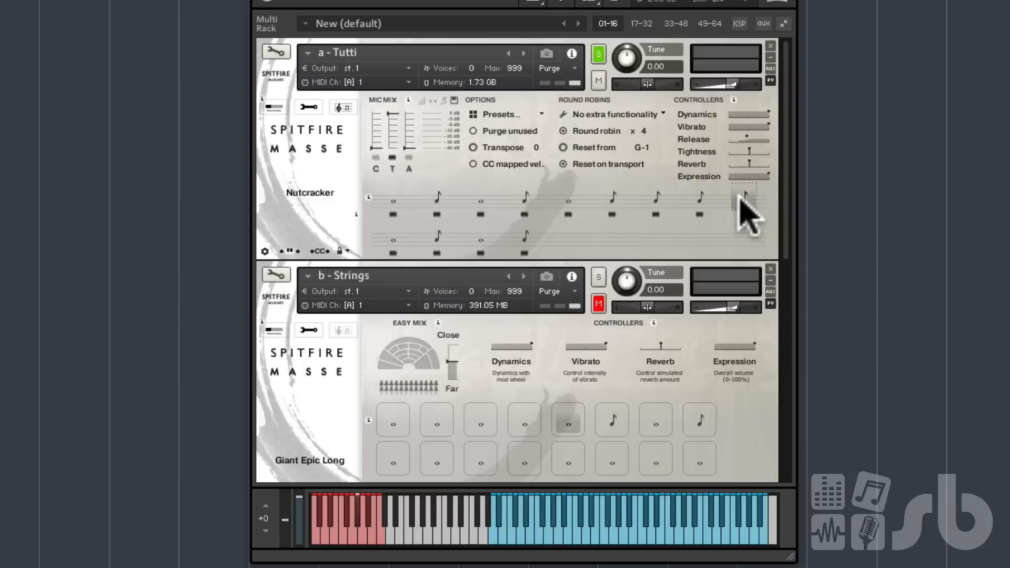
left_click(387, 238)
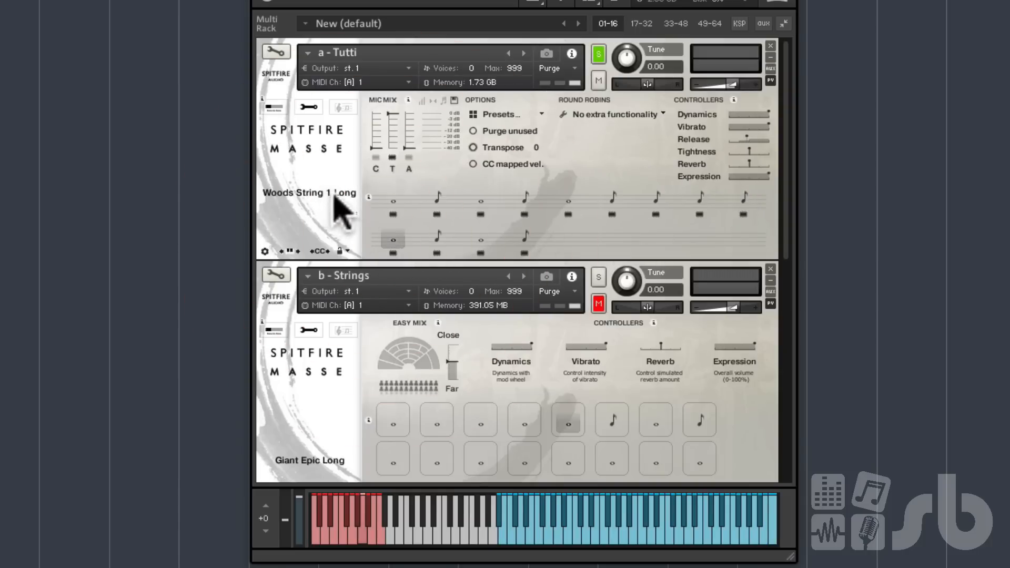
left_click(474, 238)
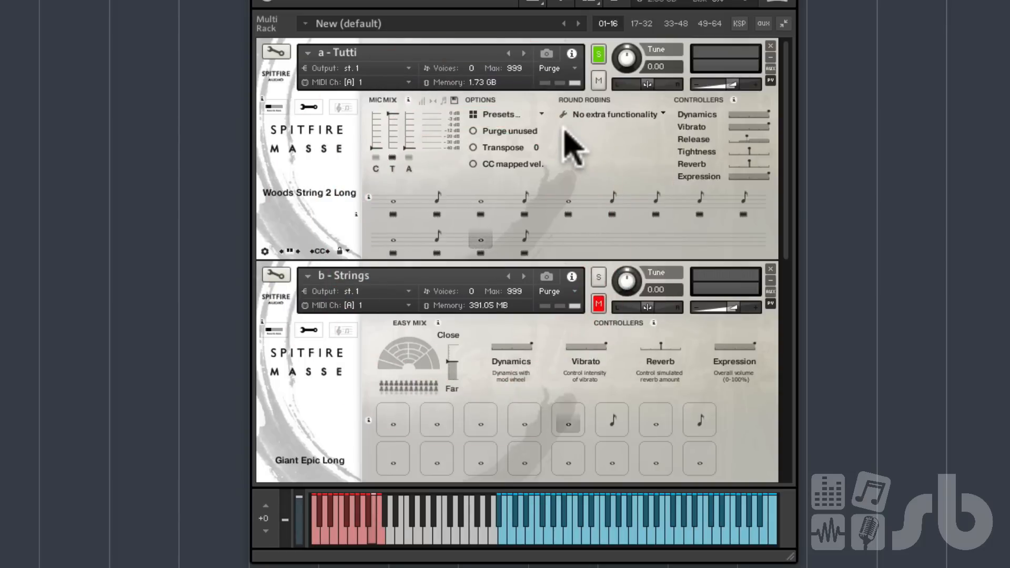
Solo the Strings instrument and select its Cool Strings 1 articulation.
left_click(598, 277)
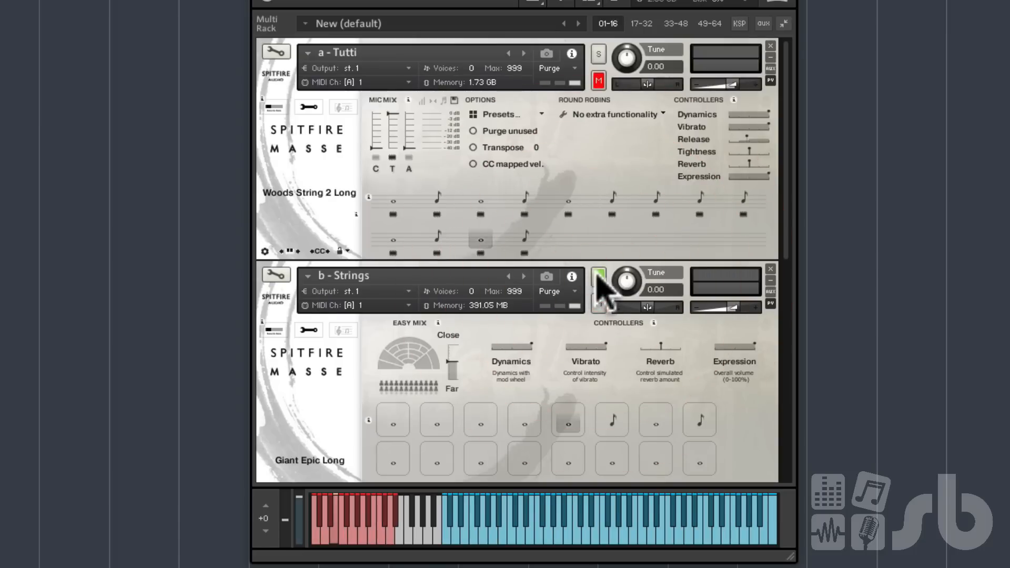
left_click(784, 267)
left_click_drag(784, 266, 790, 336)
scroll(789, 408, "down", 3)
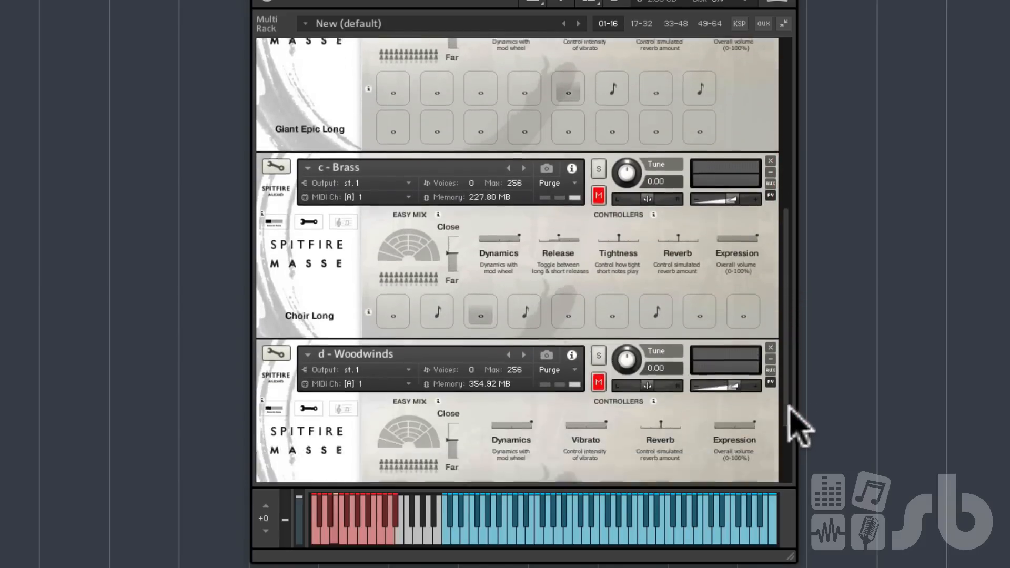
scroll(800, 363, "up", 3)
left_click(780, 324)
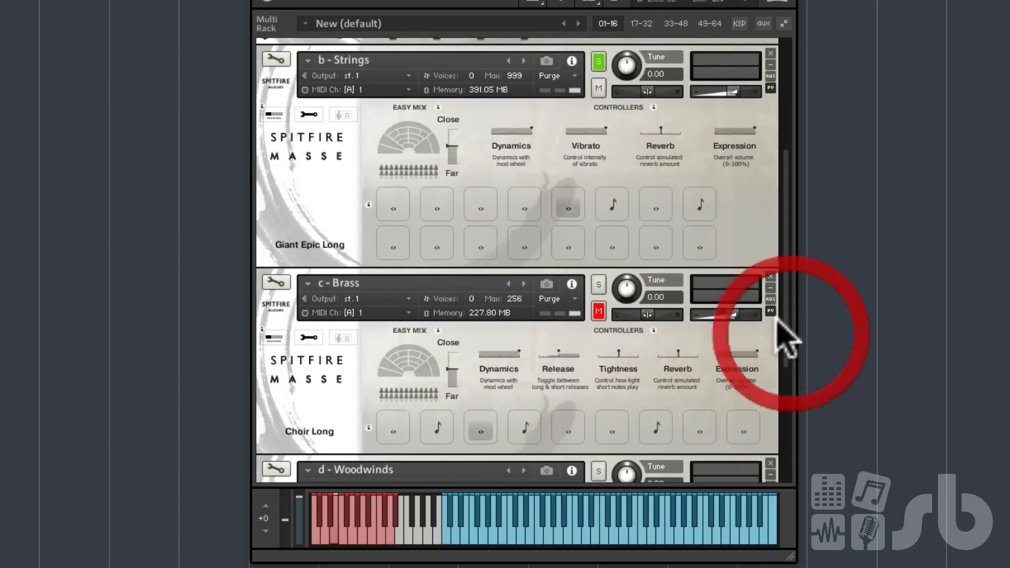
left_click(394, 206)
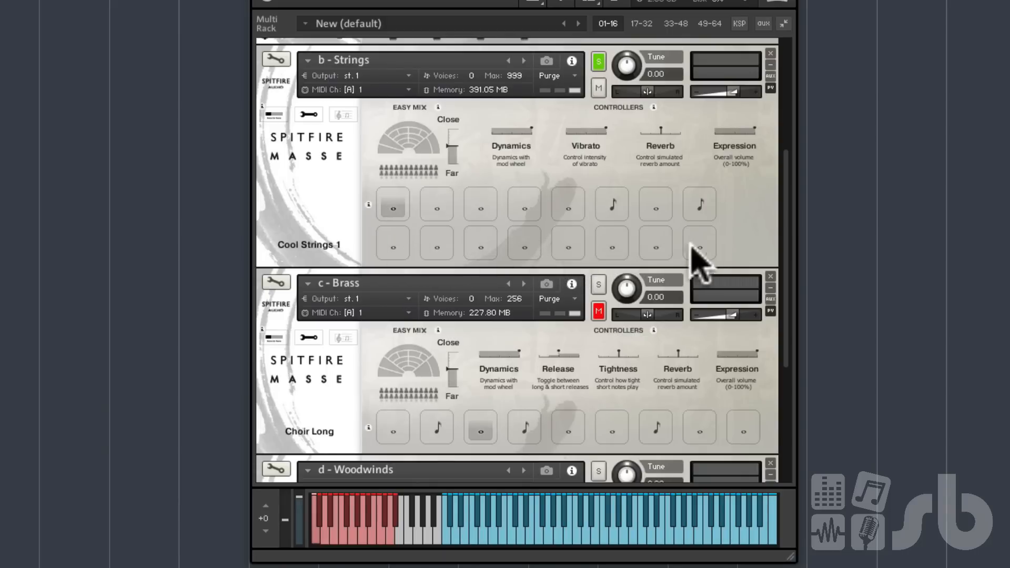
Switch Strings to its detailed controls view with the T mic fader at full level, keeping Cool Strings 1 selected.
left_click(308, 114)
mouse_move(390, 124)
left_mouse_down()
mouse_move(392, 139)
mouse_move(393, 111)
left_mouse_up()
left_click(393, 210)
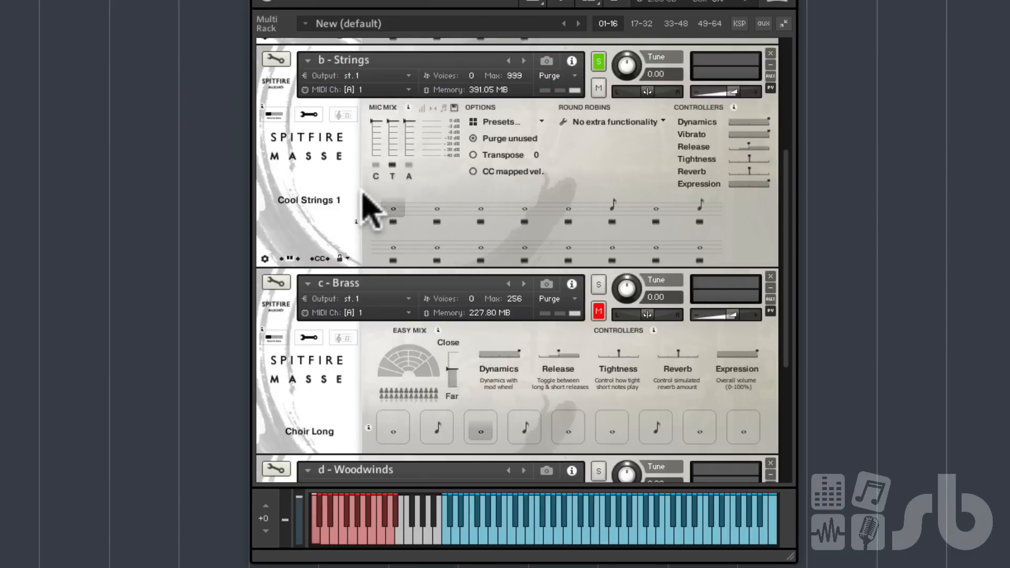
Compare Strings' first-row Cool Strings articulations with Slow Strings 1 and 2 in the second row, ending on Cool Strings 4.
left_click(436, 209)
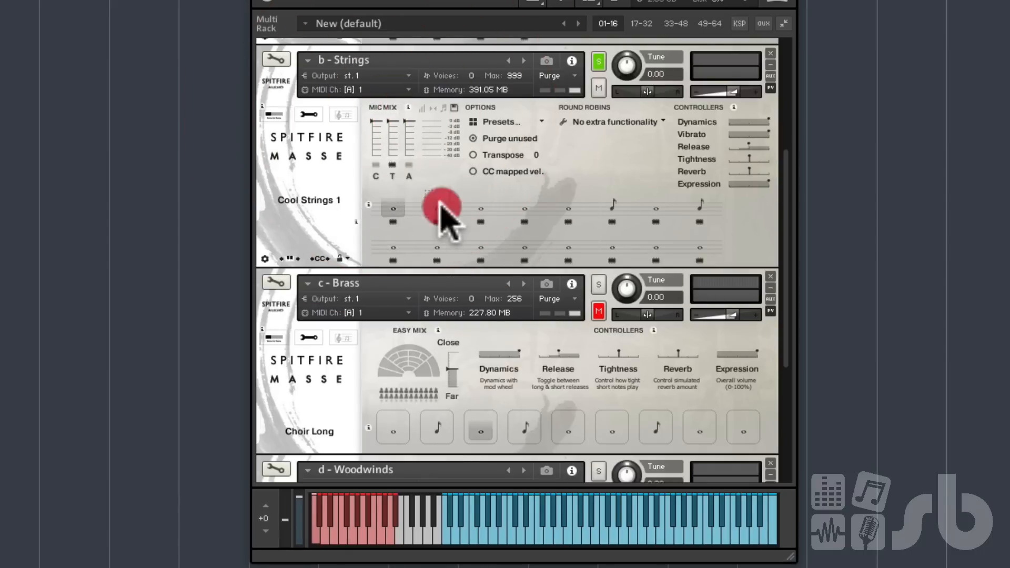
left_click(436, 245)
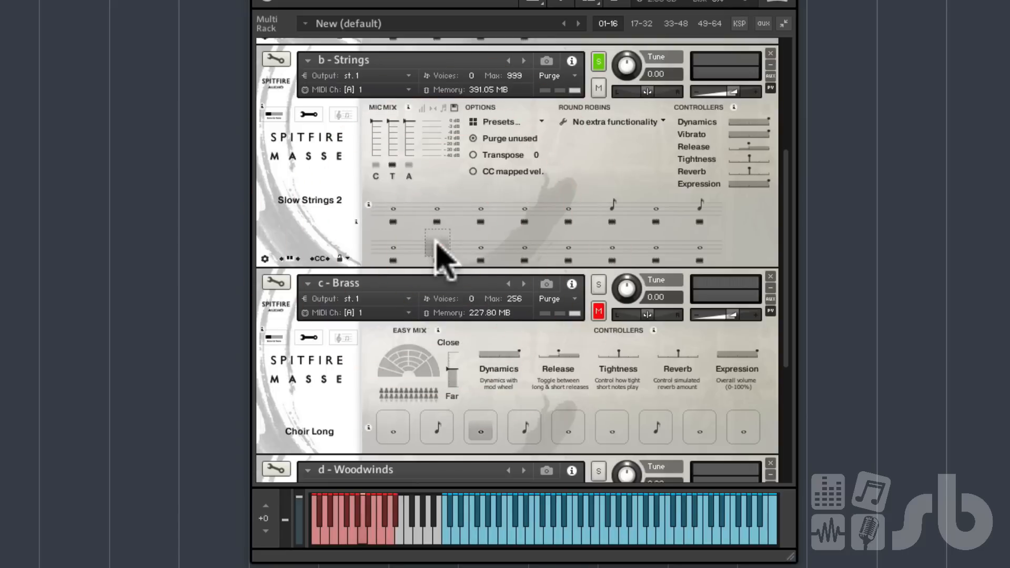
left_click(387, 245)
left_click(392, 209)
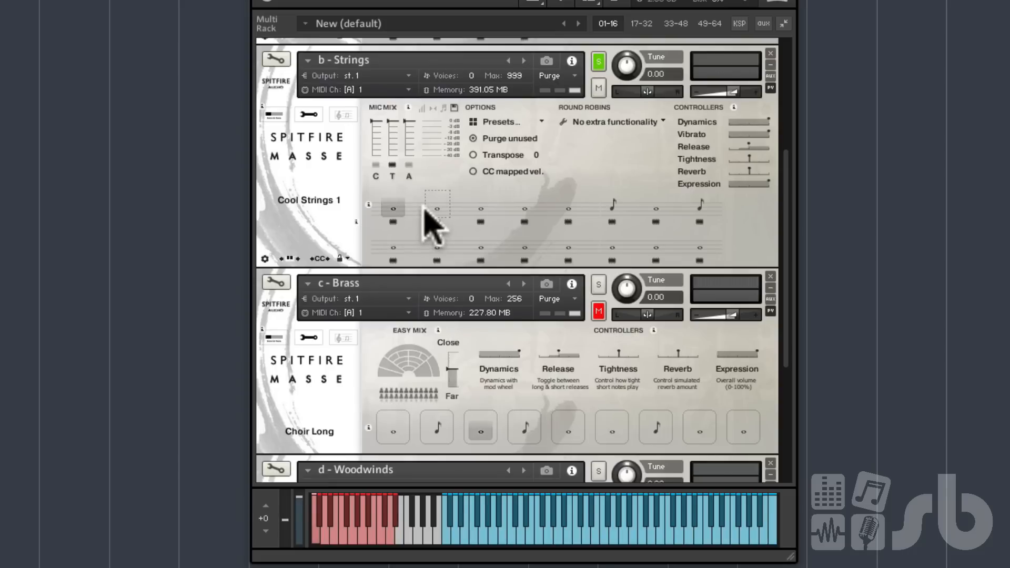
left_click(519, 209)
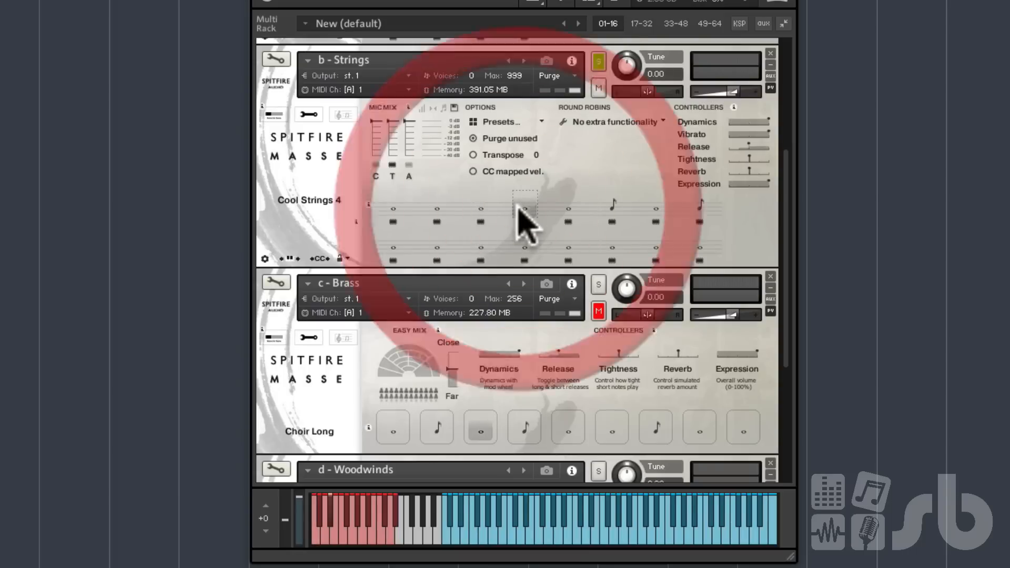
Audition Strings' first-row articulations in order: Cool Strings 1 to 4, Giant Epic Long, Giant Epic Short and Ligeti Strings.
left_click(395, 209)
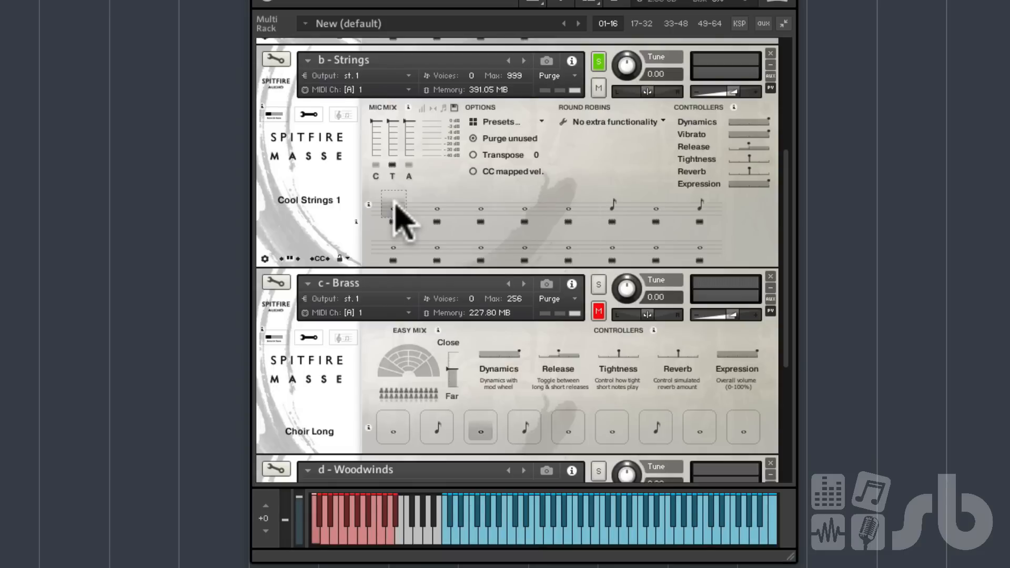
left_click(436, 210)
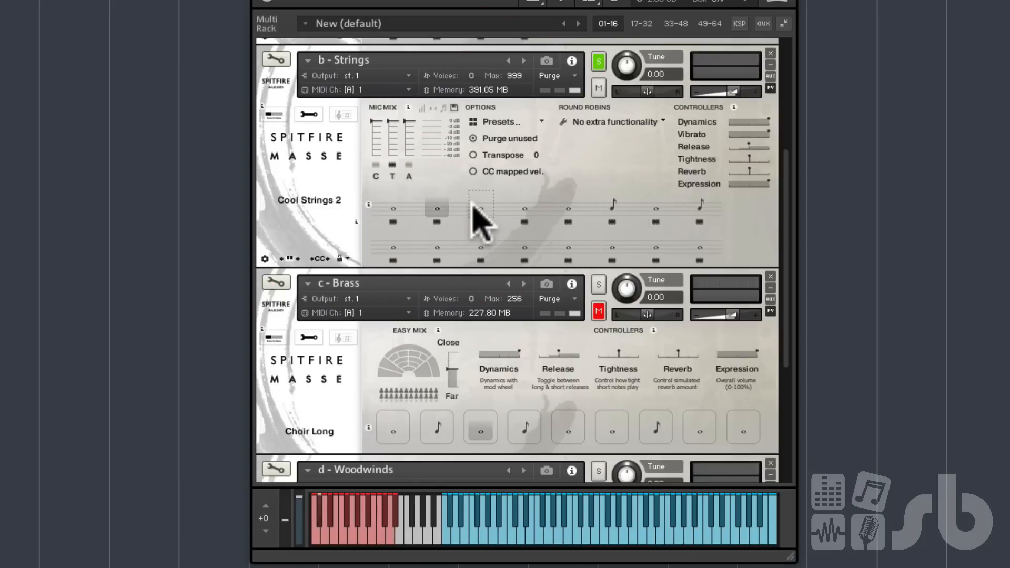
left_click(481, 210)
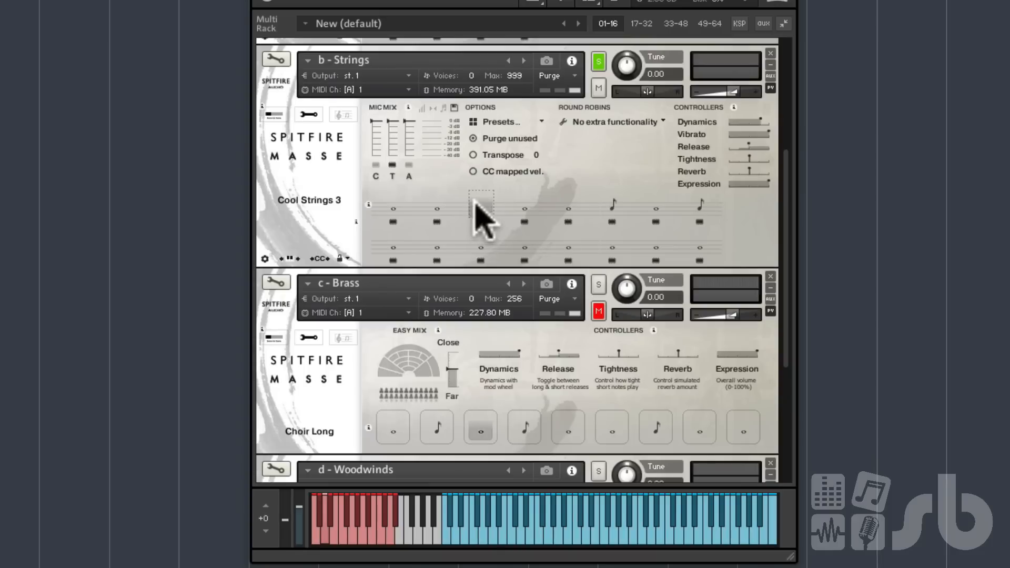
left_click(524, 208)
left_click(564, 210)
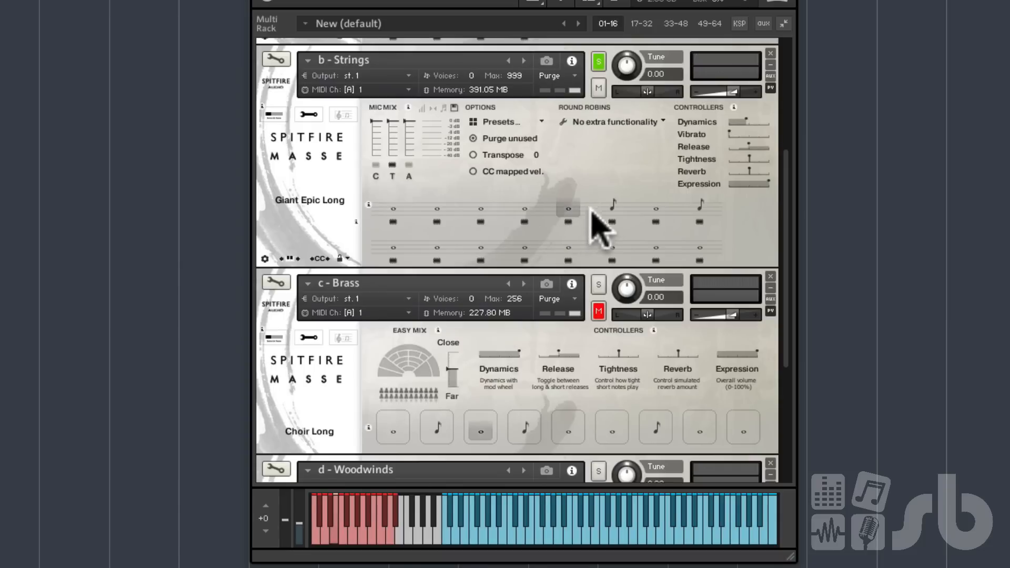
left_click(608, 208)
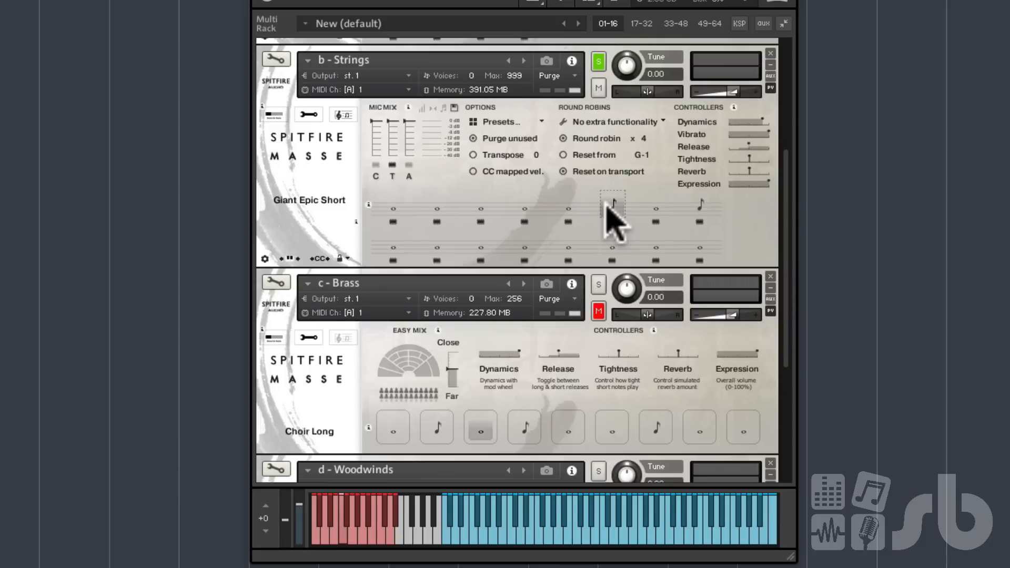
left_click(656, 208)
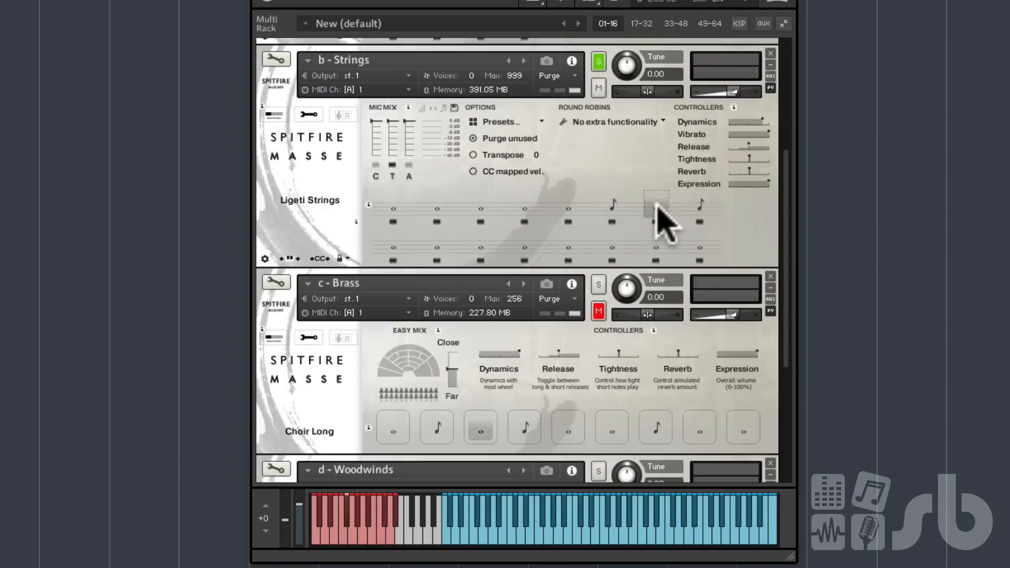
Go backwards through Strings' second-row articulations from Slow Cool Strings 4 to Slow Strings 1.
left_click(697, 244)
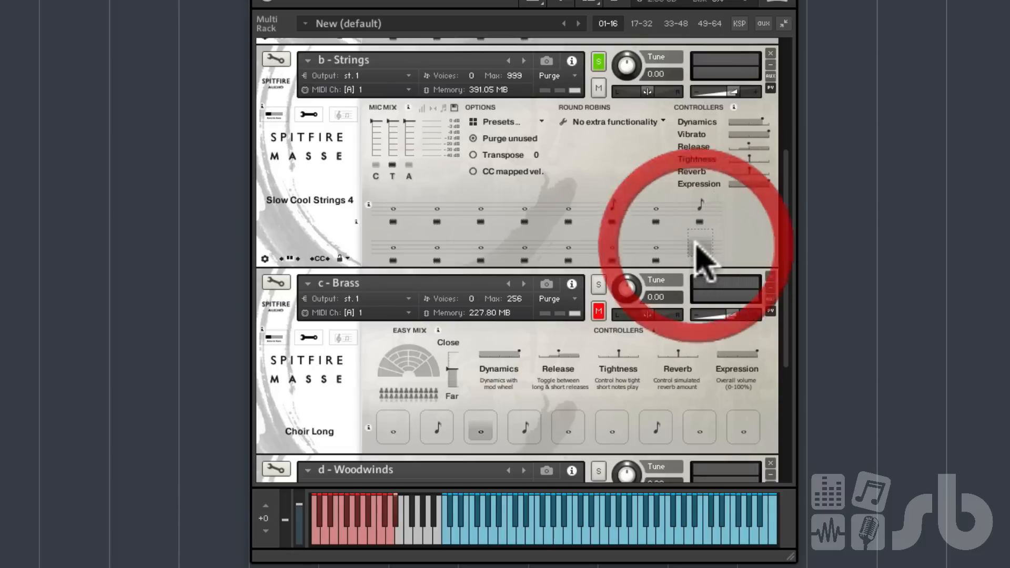
left_click(647, 248)
left_click(568, 248)
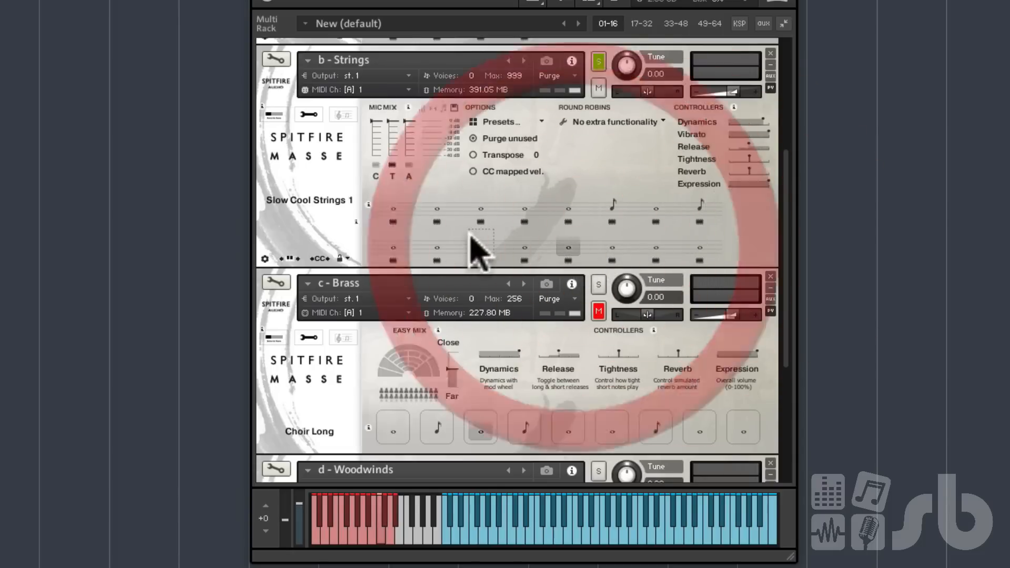
left_click(440, 245)
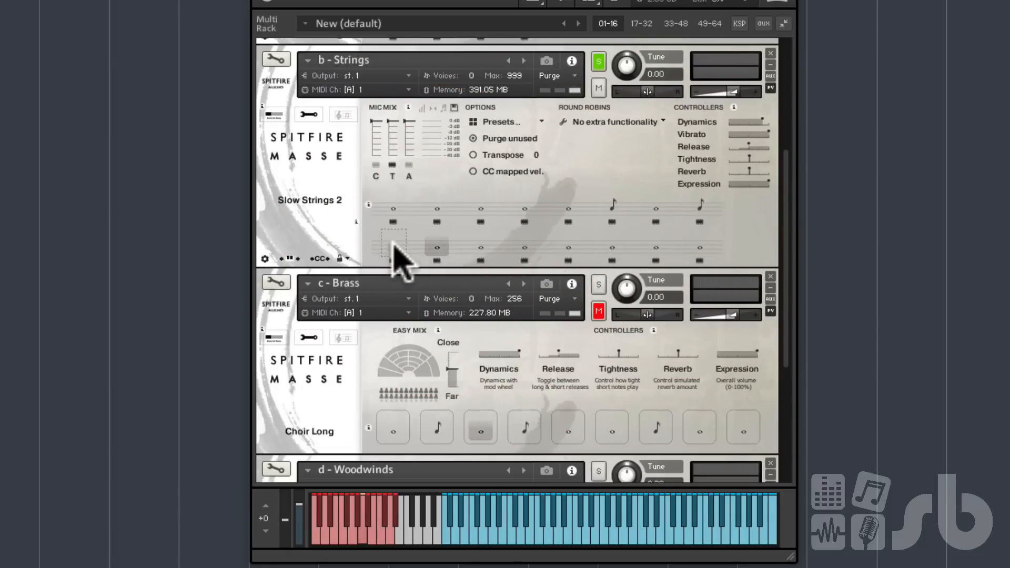
left_click(397, 247)
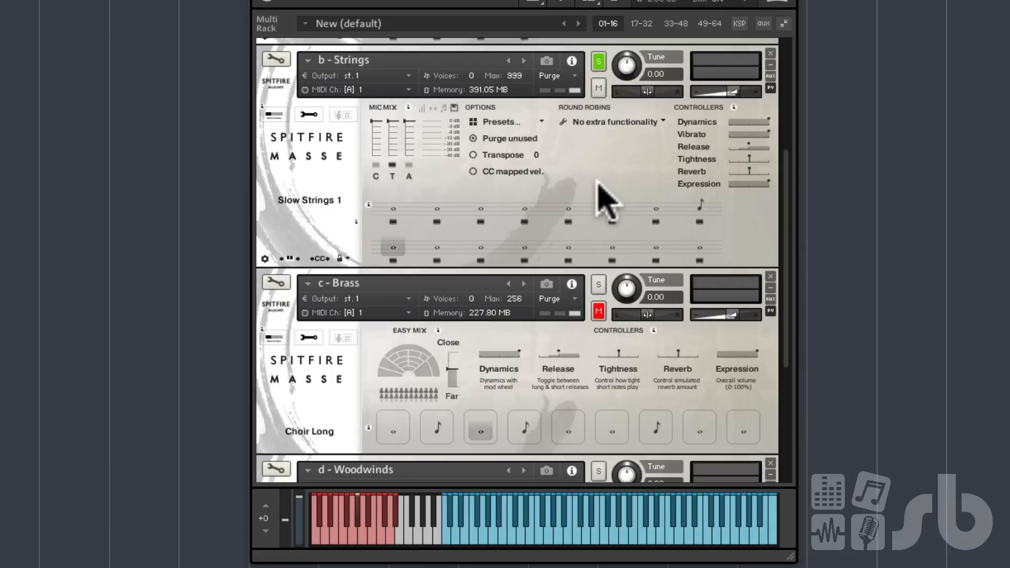
Solo the Brass instrument and switch it to its detailed controls view with the T mic fader at full level.
left_click(600, 285)
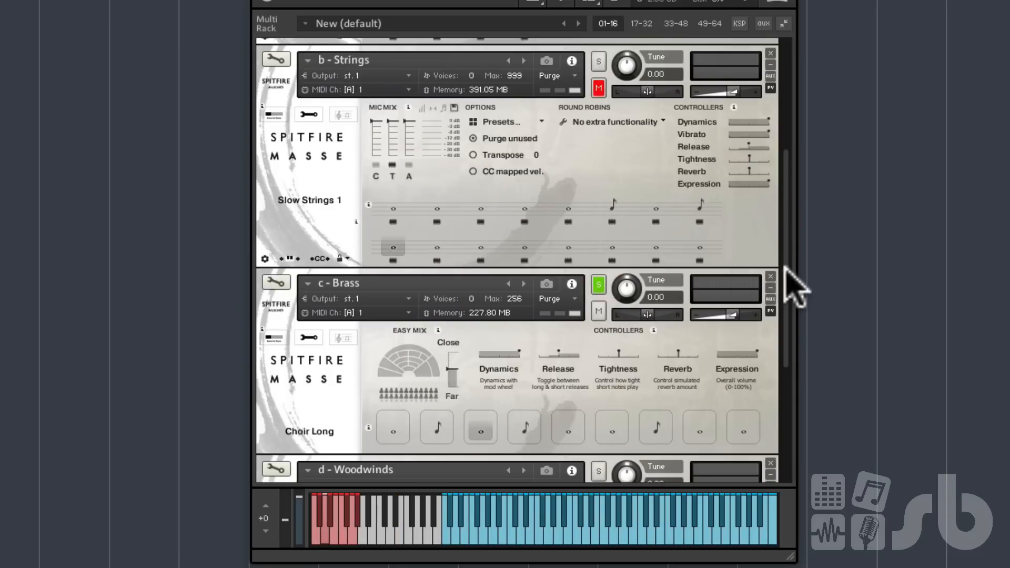
left_click_drag(790, 290, 795, 390)
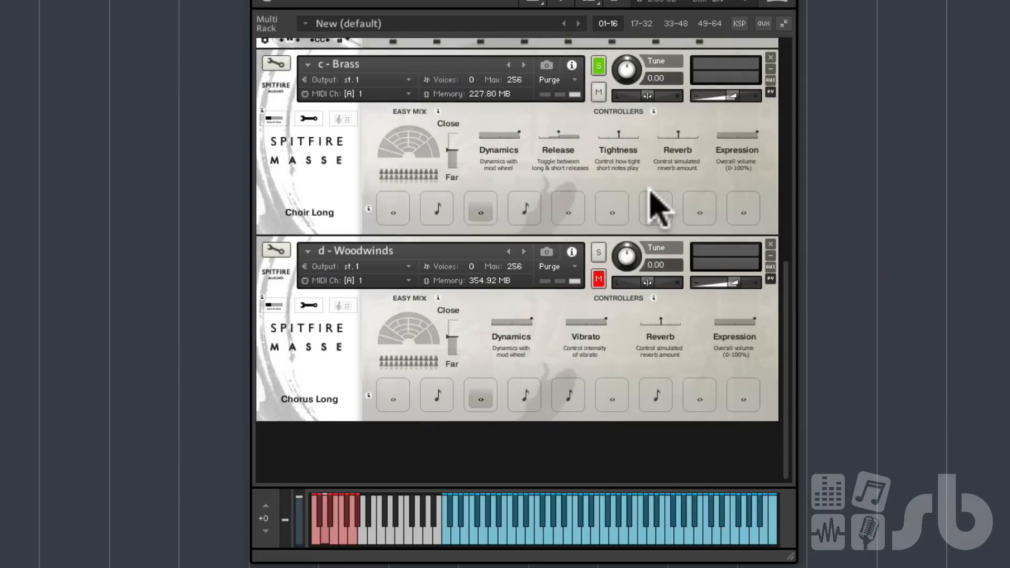
left_click(310, 120)
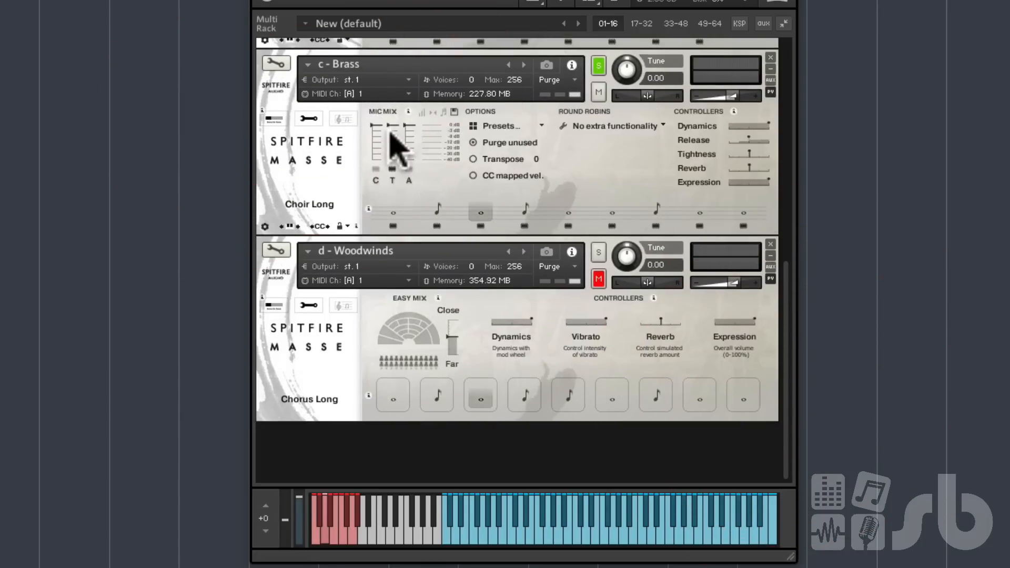
left_click_drag(390, 130, 388, 118)
Step through Brass's nine articulations from Beast Long to Slow Super Choir, then return to Beast Long.
left_click(389, 211)
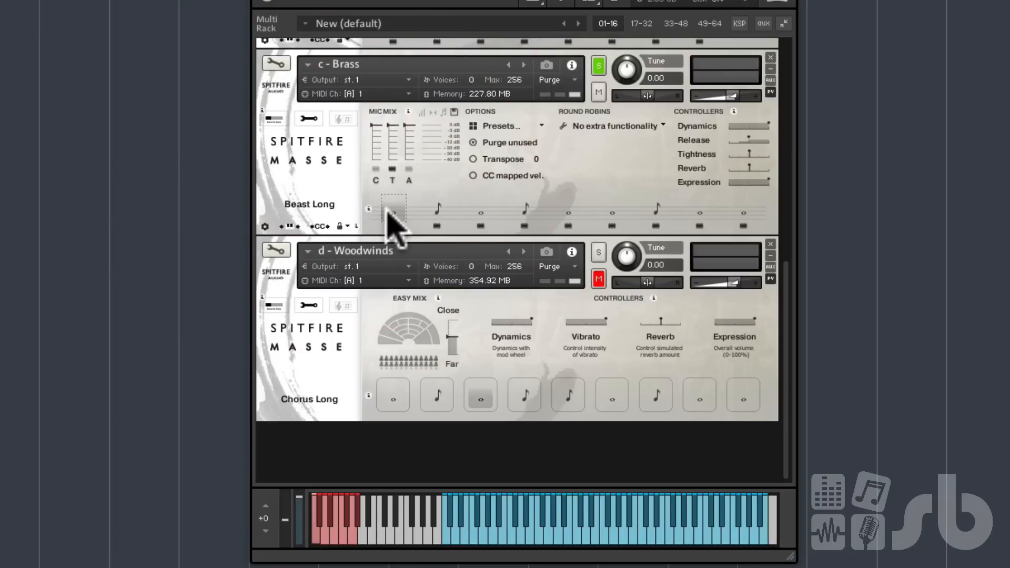
left_click(436, 212)
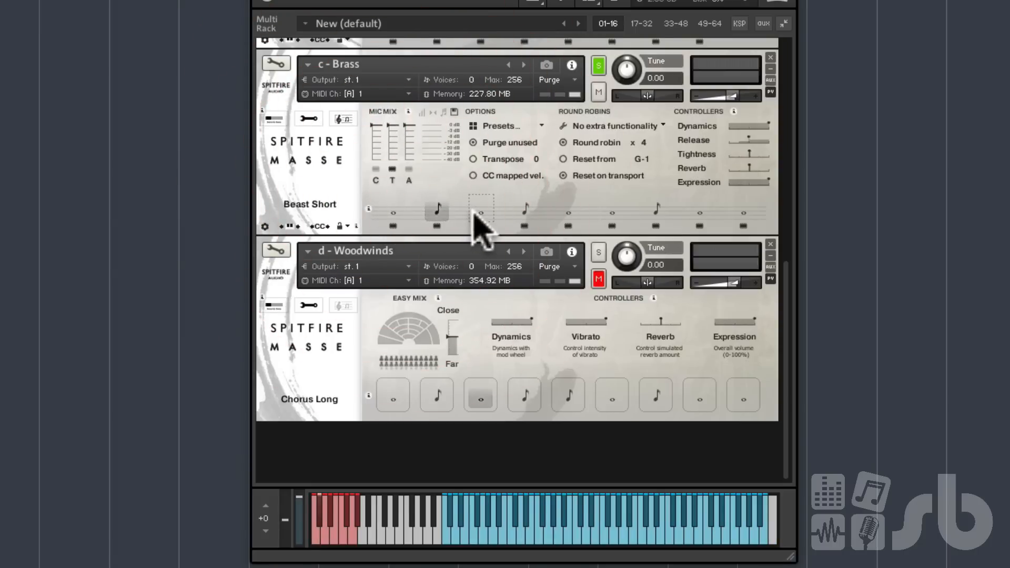
left_click(479, 212)
left_click(525, 211)
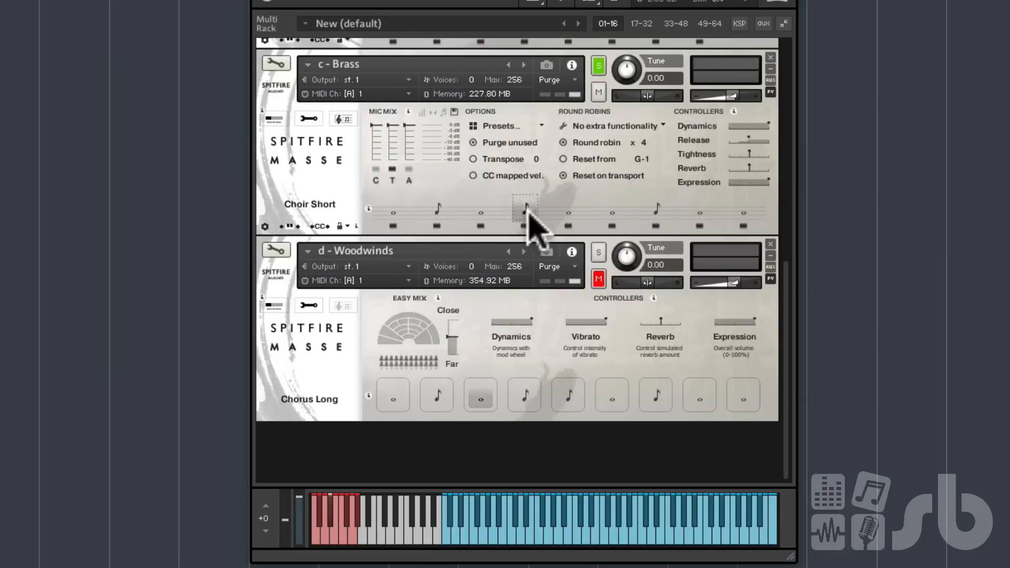
left_click(568, 213)
left_click(603, 212)
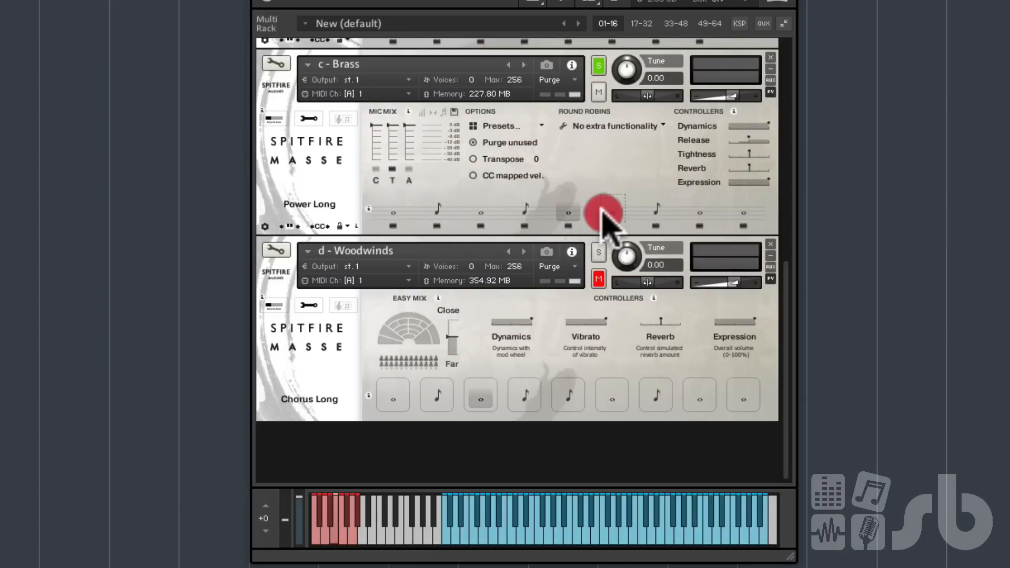
left_click(658, 211)
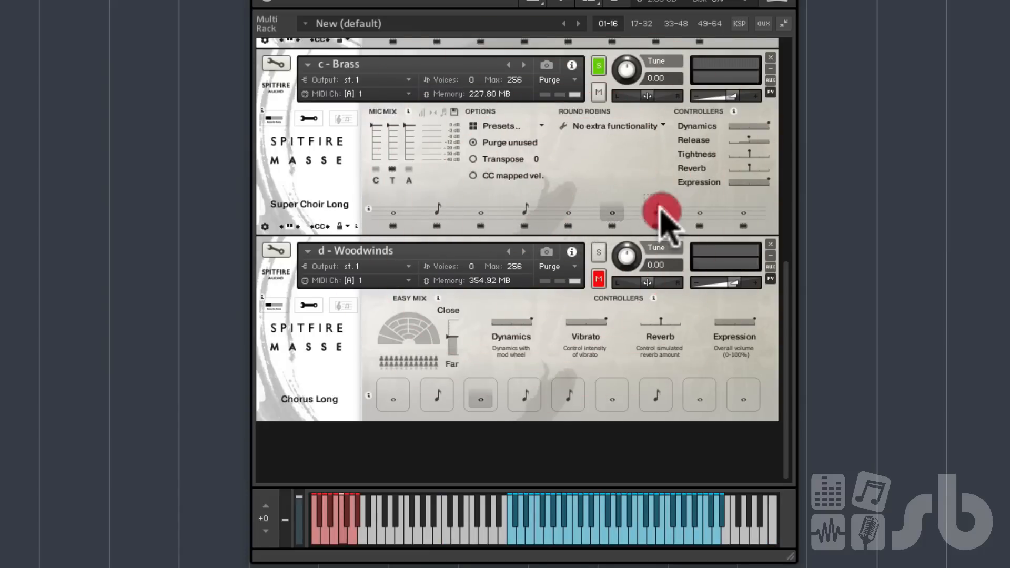
left_click(699, 212)
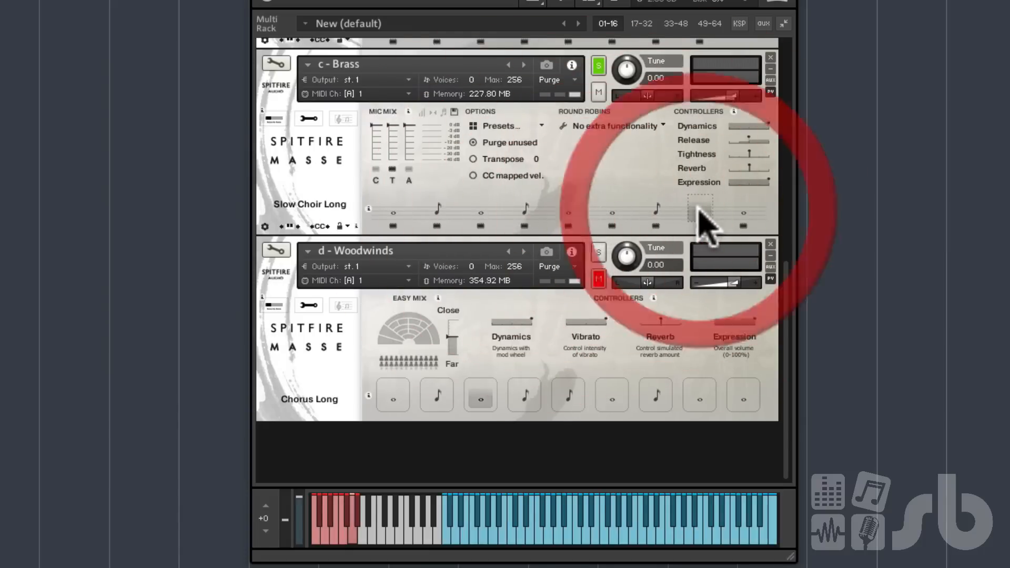
left_click(741, 212)
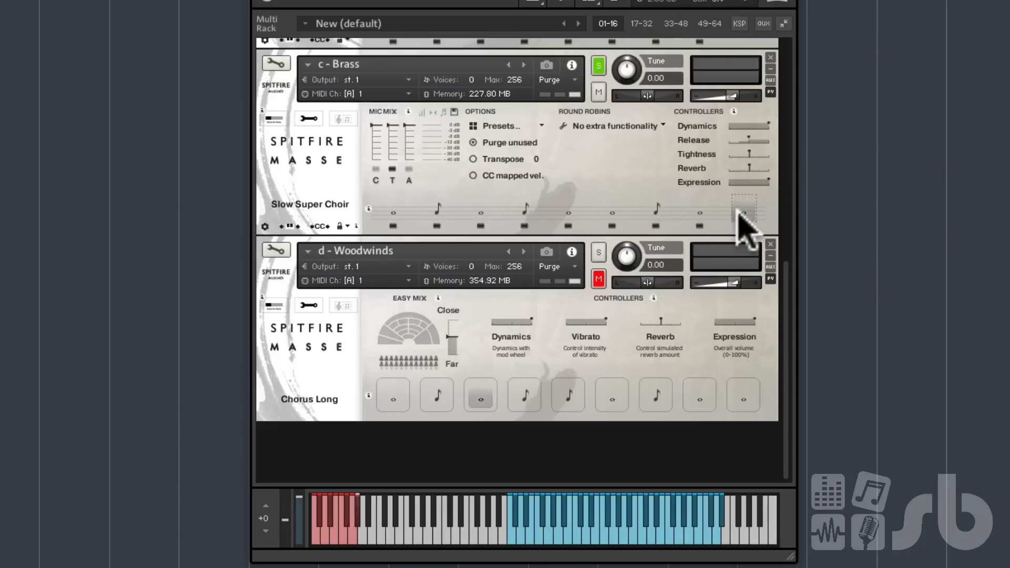
left_click(392, 210)
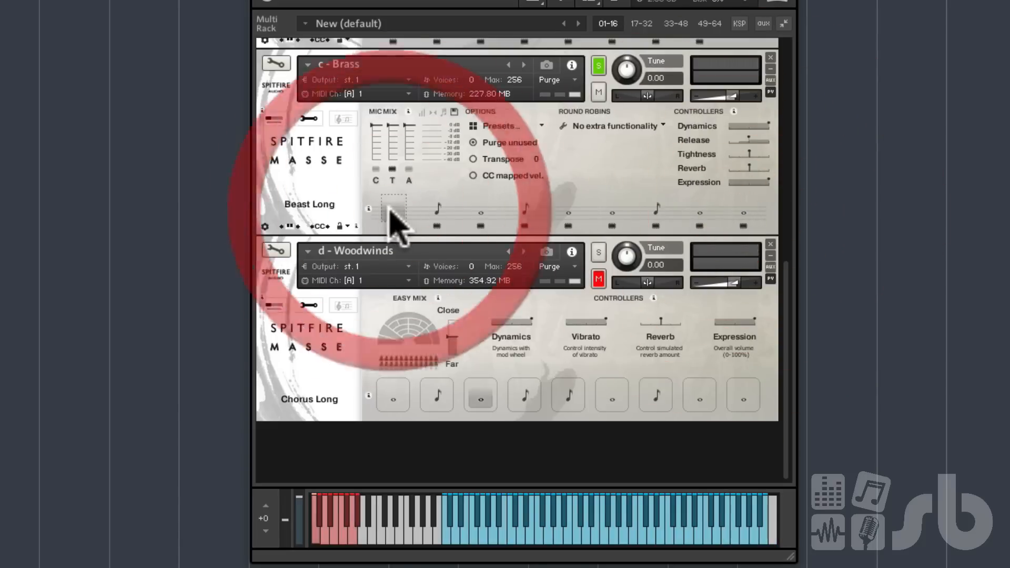
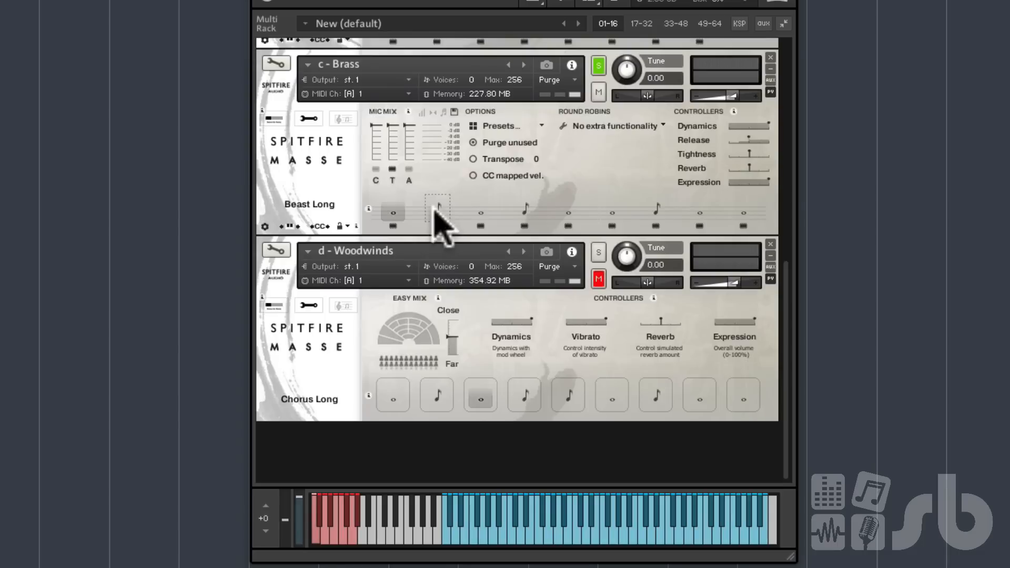
Audition Brass's Beast Short, Choir Long and Choir Short articulations in order.
left_click(436, 210)
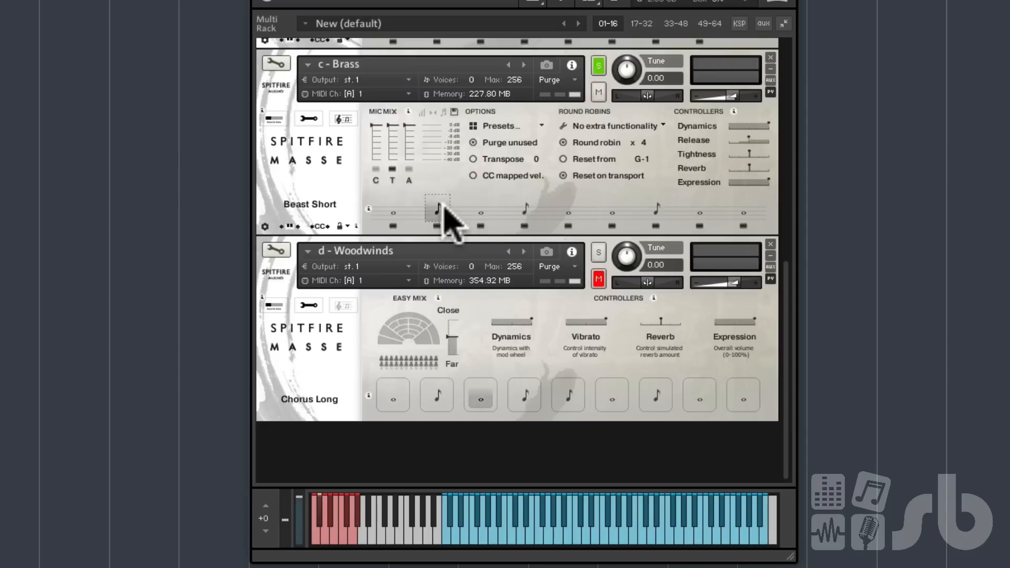
left_click(480, 210)
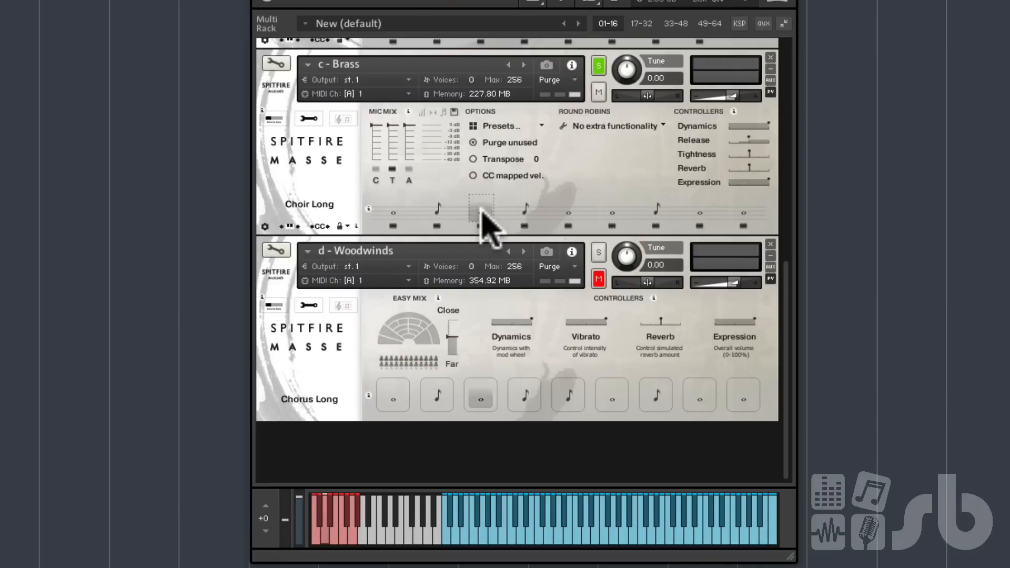
left_click(532, 216)
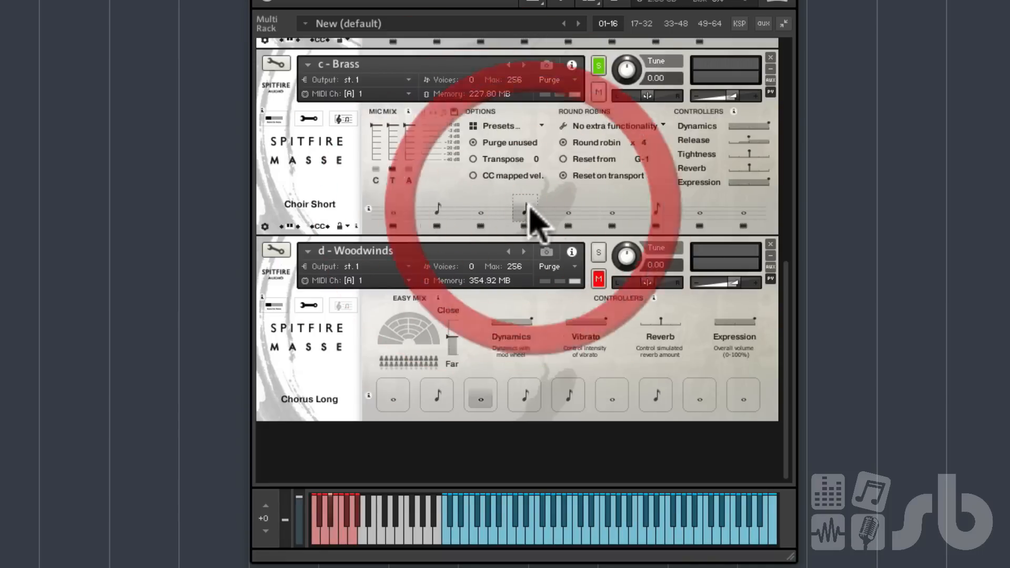
Audition Brass's Choir Long with the Reverb raised, and bring Reverb back to about its midpoint.
left_click(484, 210)
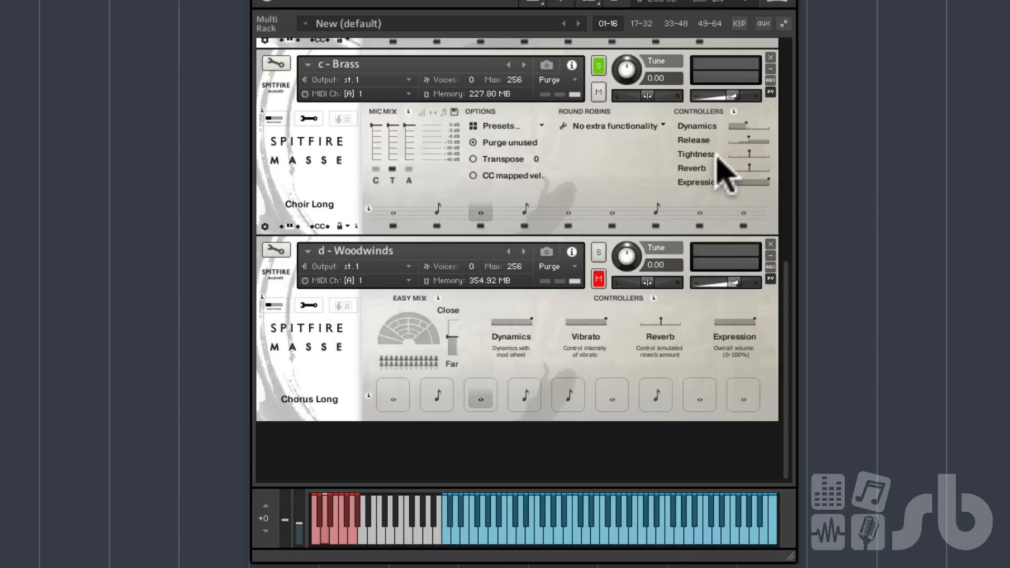
left_click_drag(747, 169, 778, 168)
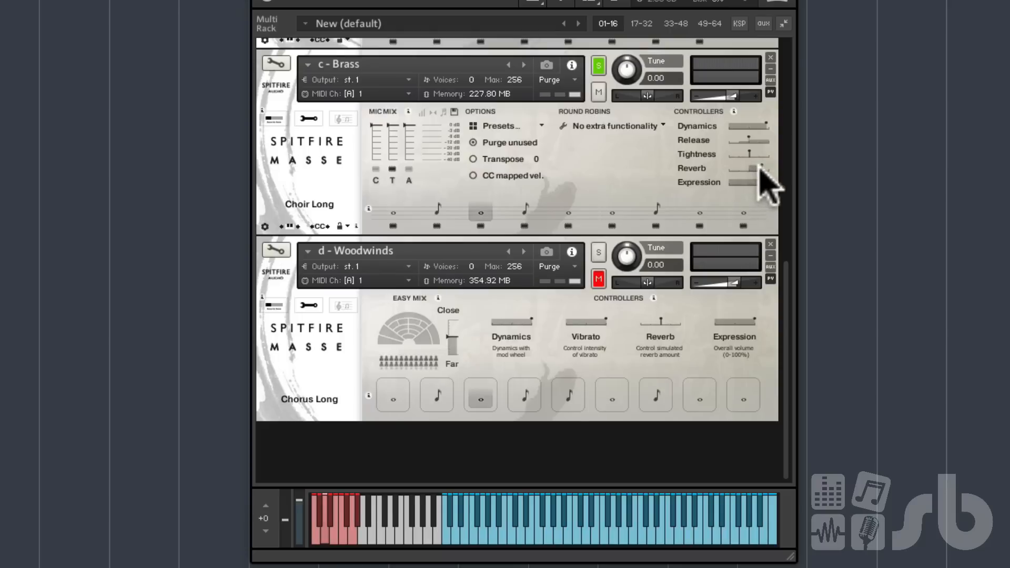
left_click_drag(759, 167, 734, 169)
Audition Brass's Choir Short, Power Long and Super Choir Long, and go back to Power Long.
left_click(524, 212)
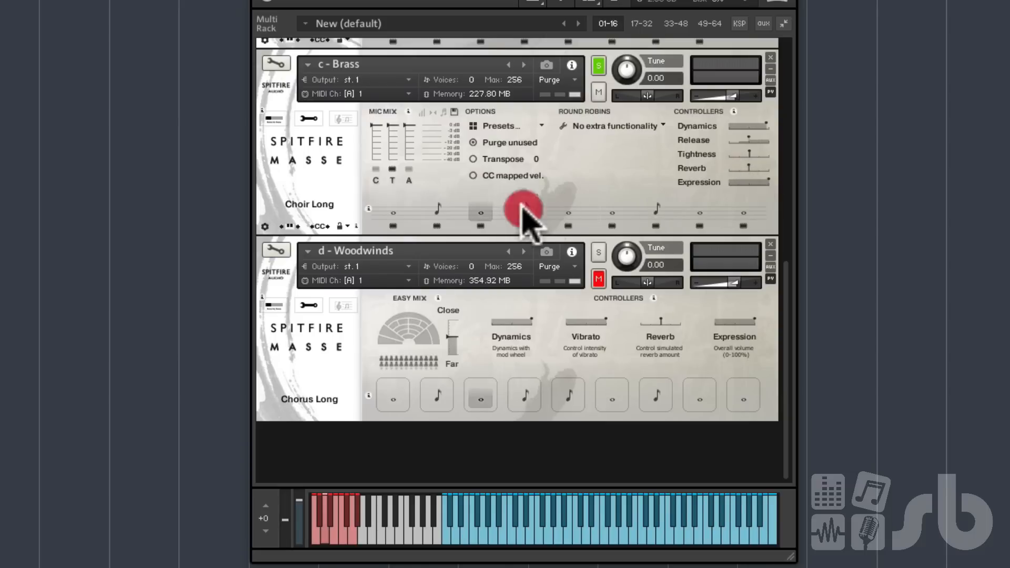
left_click(562, 213)
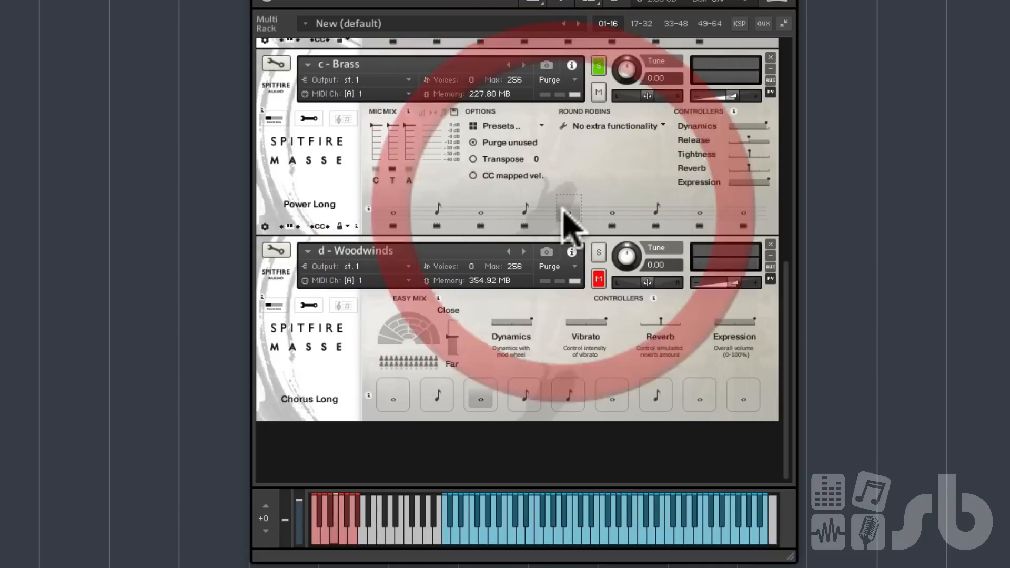
left_click(609, 213)
left_click(568, 212)
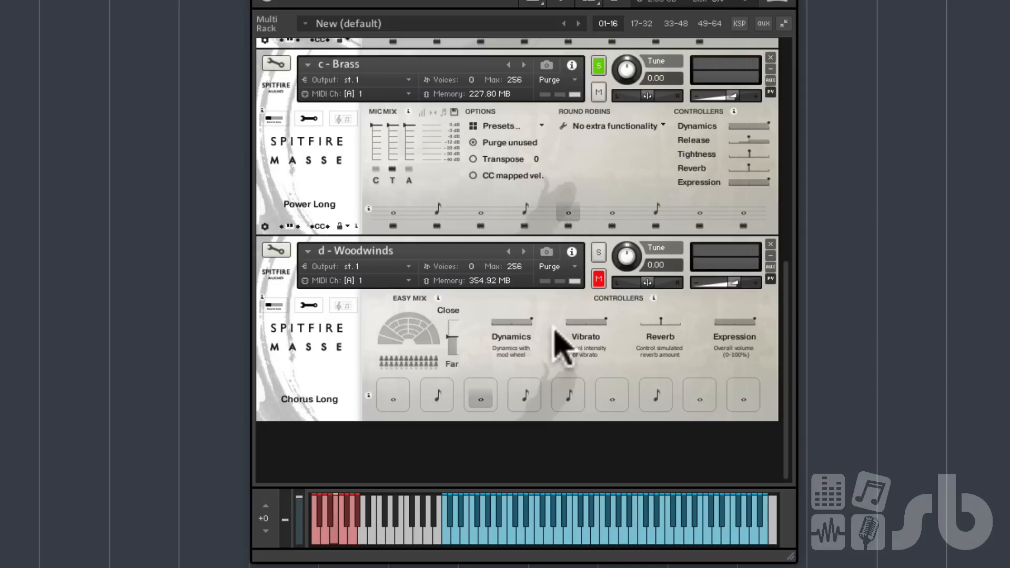
left_click(531, 397)
left_click(484, 386)
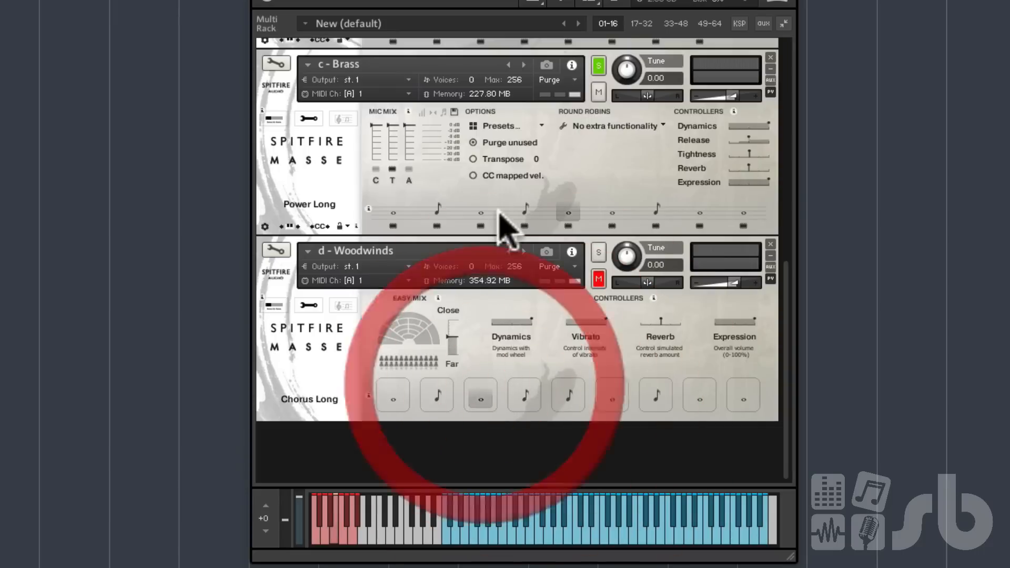
Step through Brass's articulations from Super Choir Long to Slow Super Choir, and return to Super Choir Long.
left_click(614, 208)
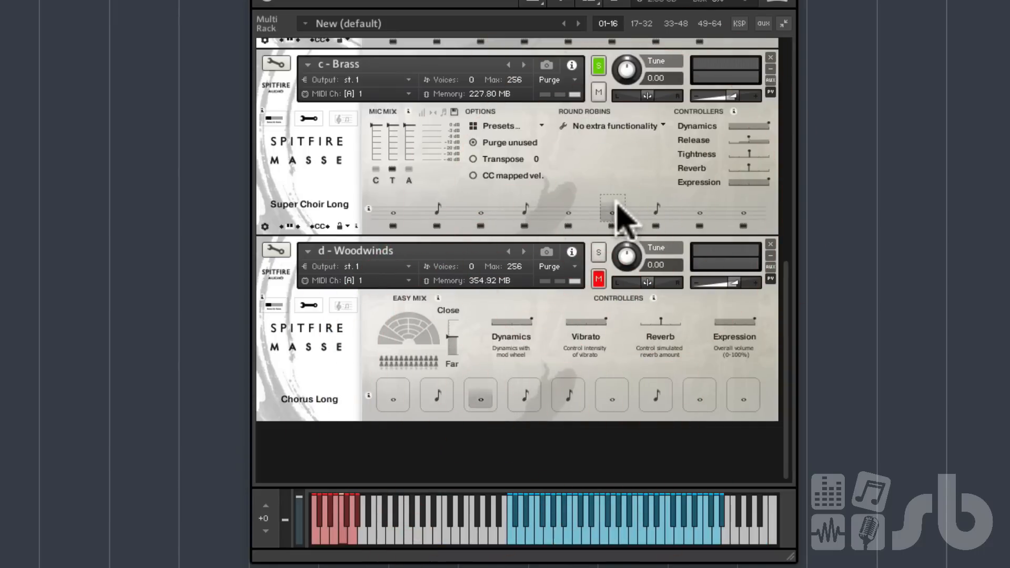
left_click(667, 216)
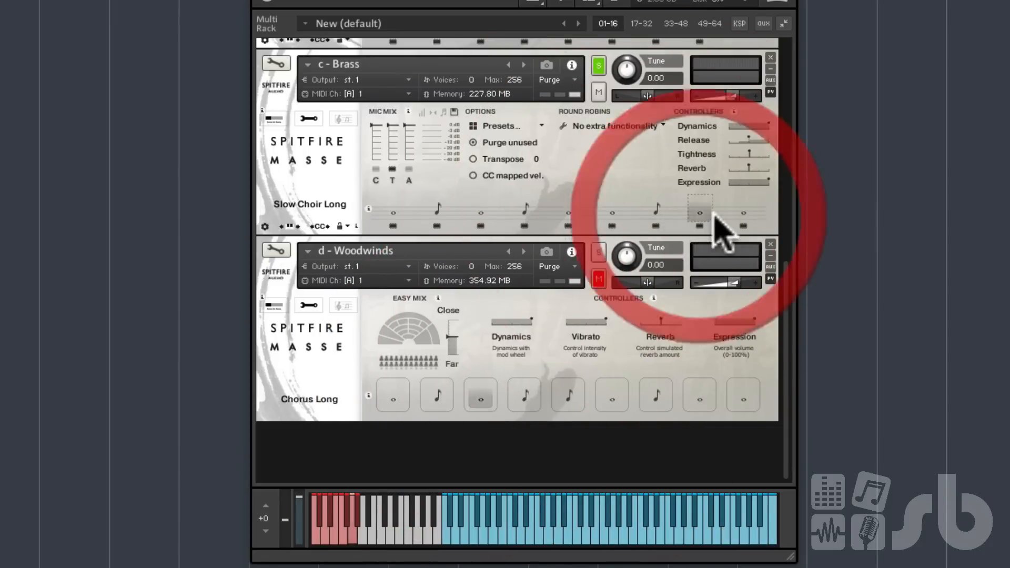
left_click(734, 213)
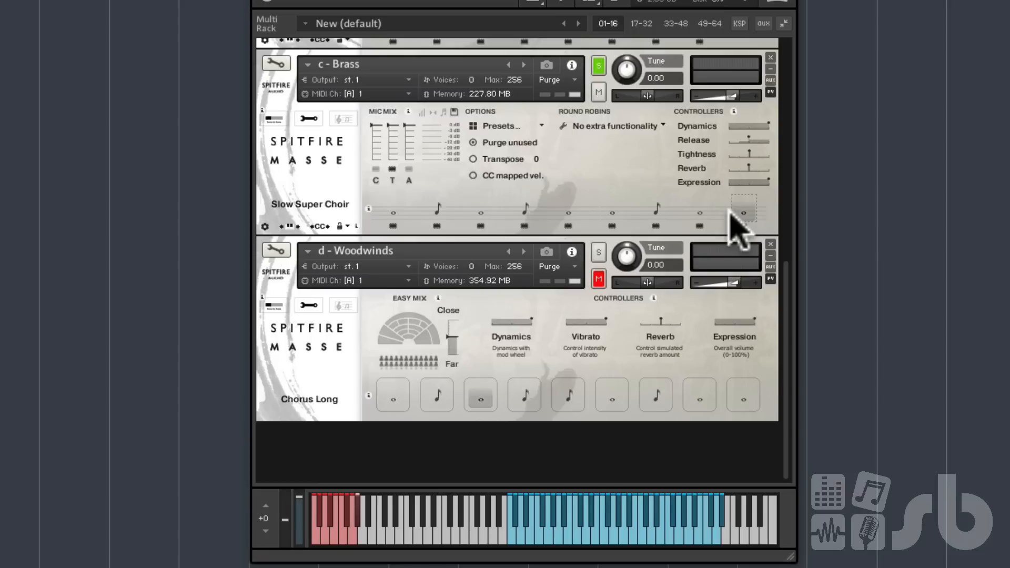
left_click(612, 211)
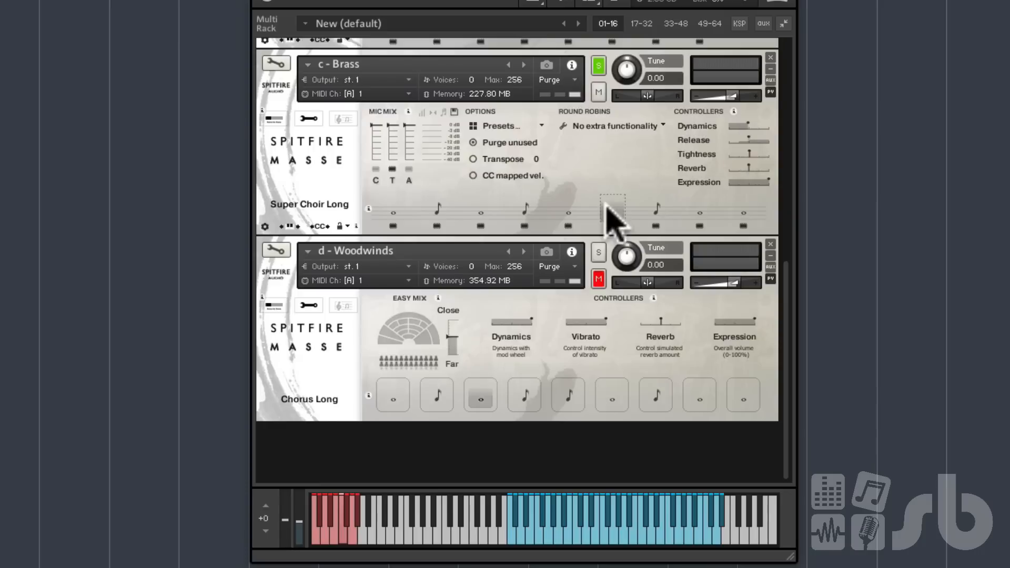
left_click(611, 212)
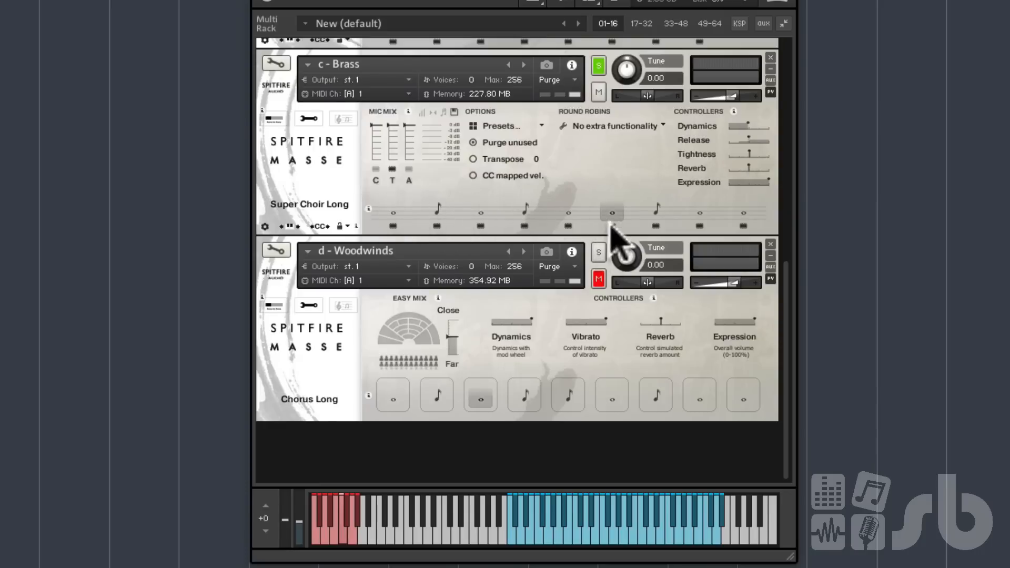
Solo the Woodwinds instrument and switch it to its detailed controls view.
left_click(598, 252)
left_click(781, 285)
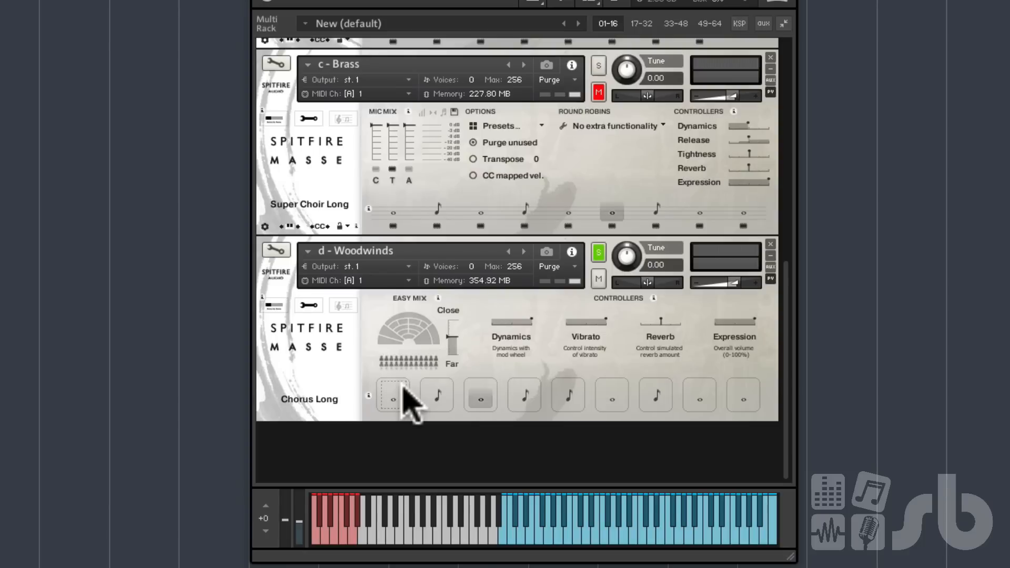
left_click(308, 305)
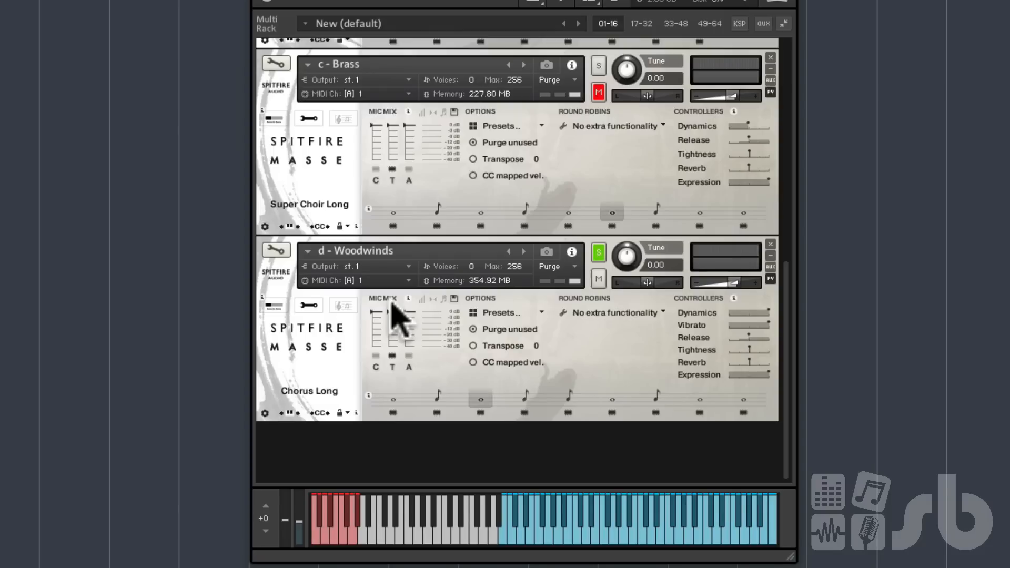
Step through Woodwinds' articulations from Beast Long to the last one, including Chorus Long, Light Short, Orchestrator Long and Slow Chorus Long.
left_click(394, 398)
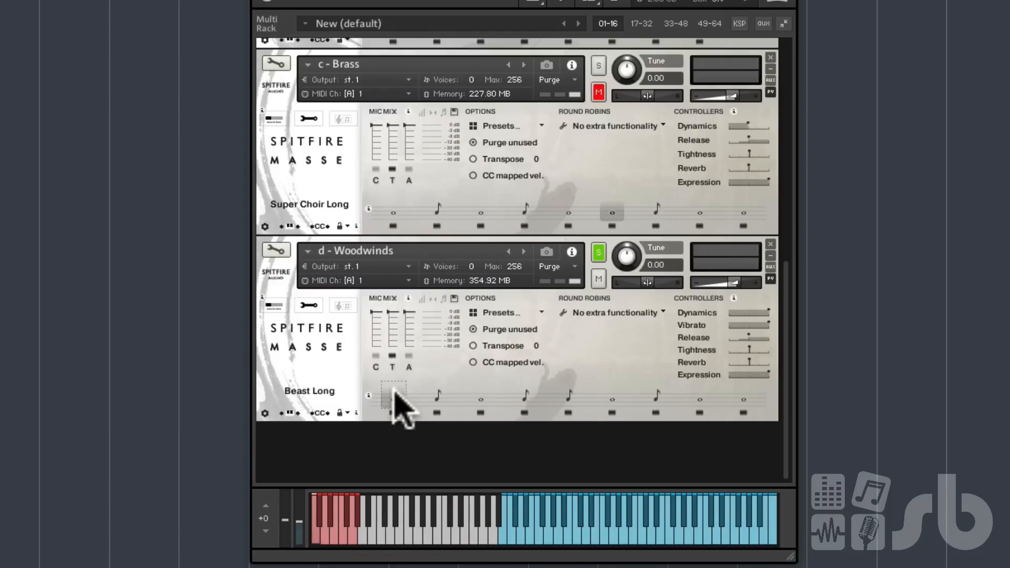
left_click(481, 399)
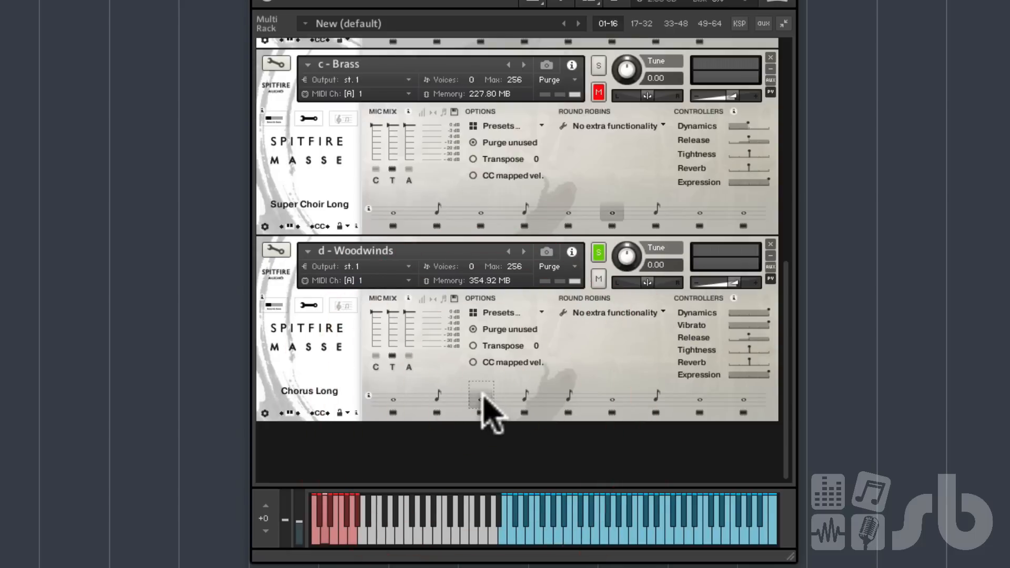
left_click(527, 398)
left_click(568, 397)
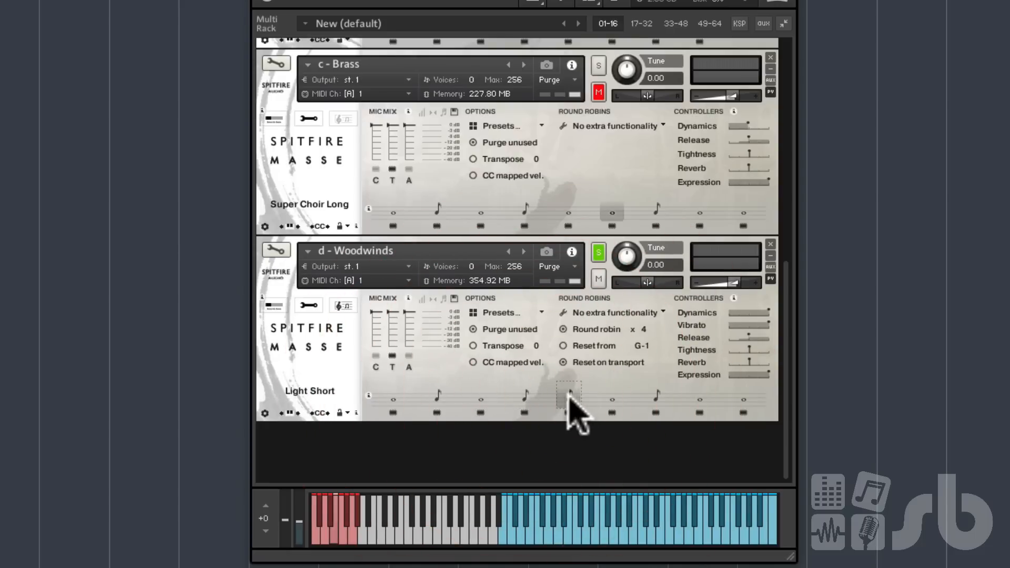
left_click(606, 395)
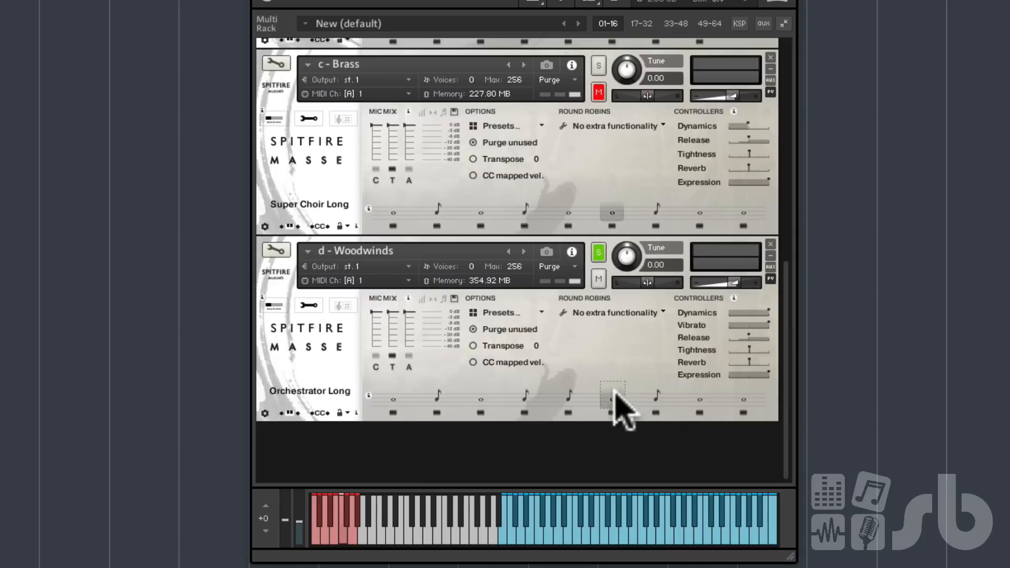
left_click(657, 397)
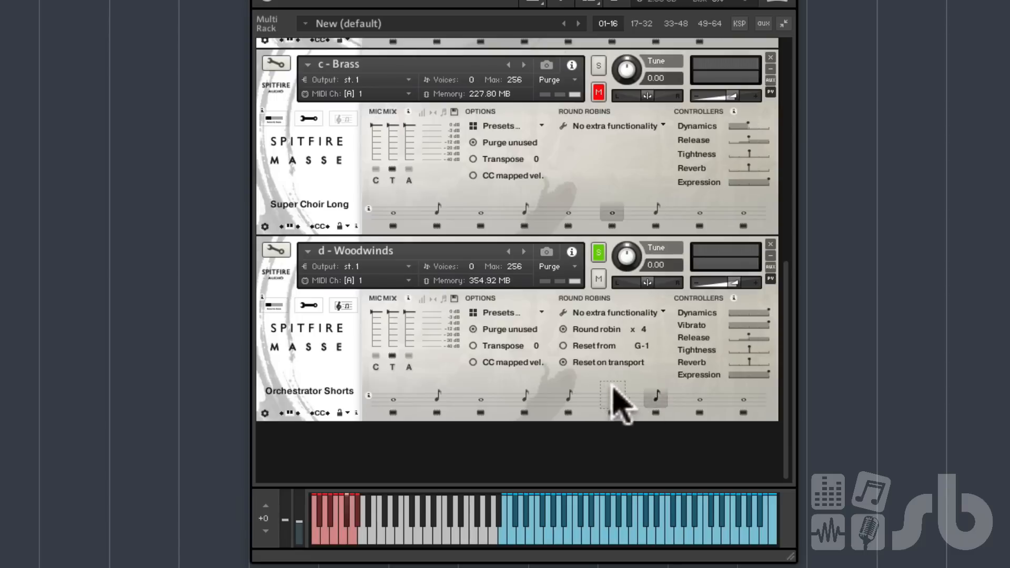
left_click(697, 400)
left_click(743, 400)
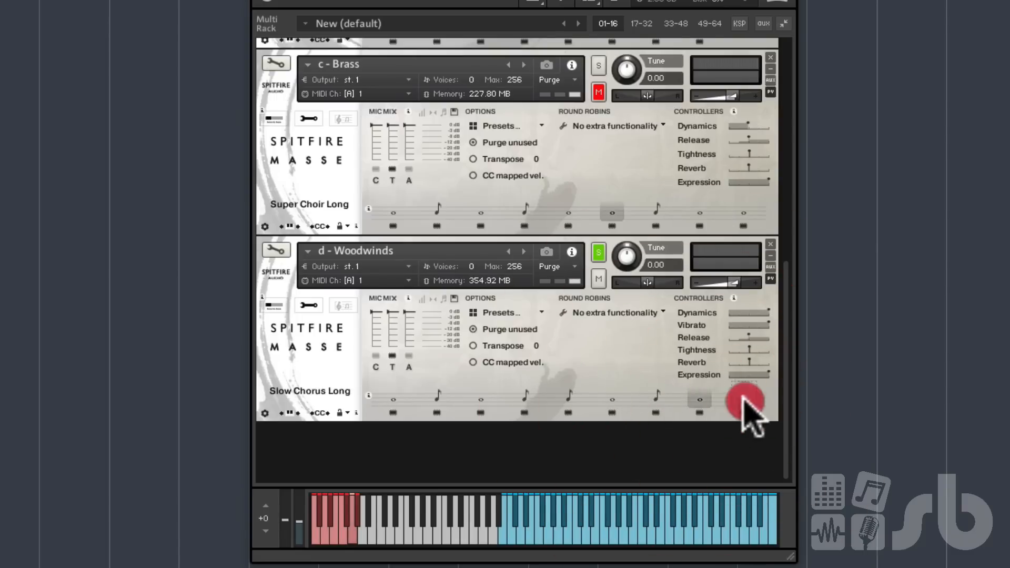
Audition Woodwinds' first four articulations in order: Beast Long, Beast Short, Chorus Long and Chorus Short.
left_click(392, 400)
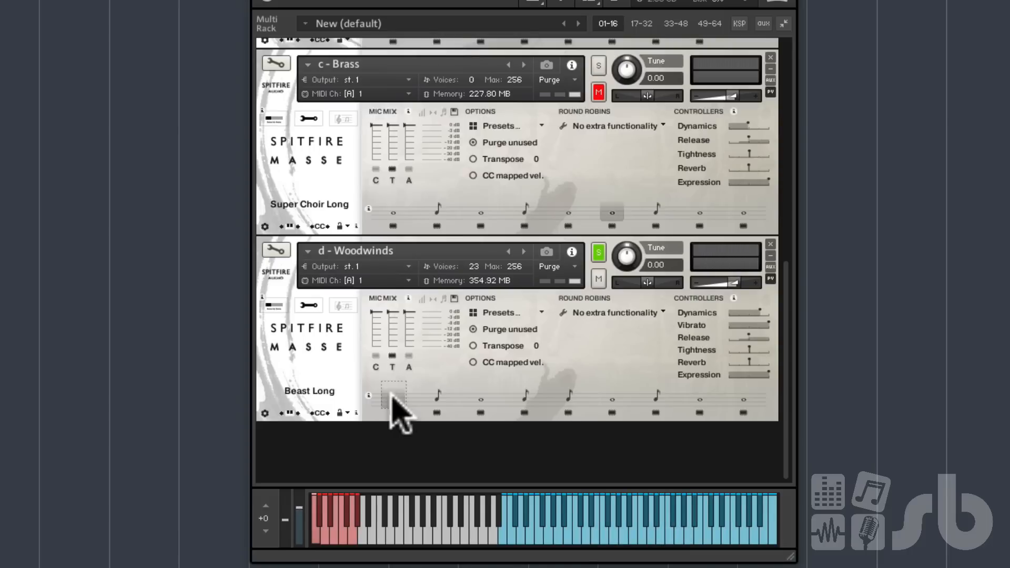
left_click(392, 399)
left_click(435, 399)
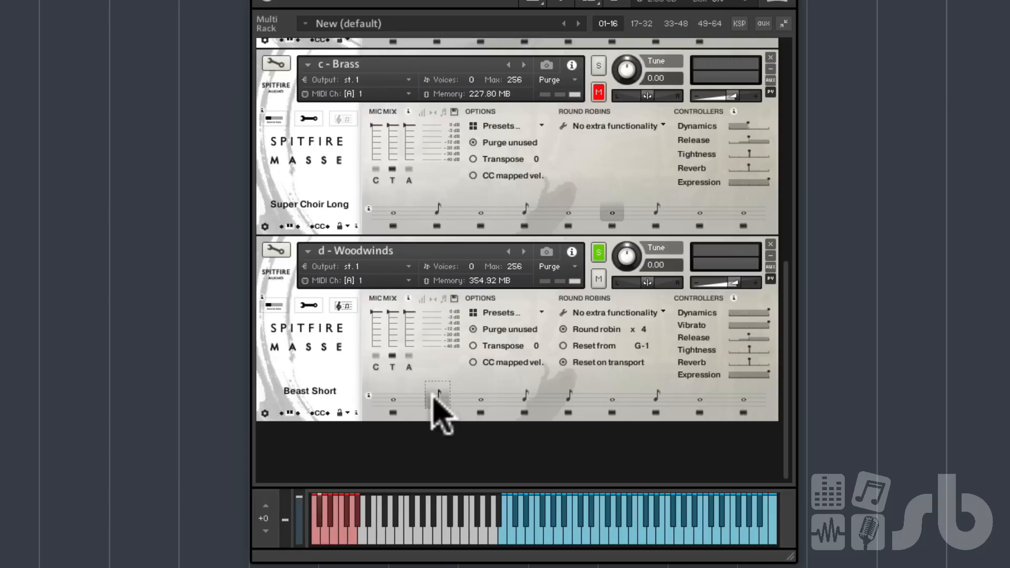
left_click(480, 399)
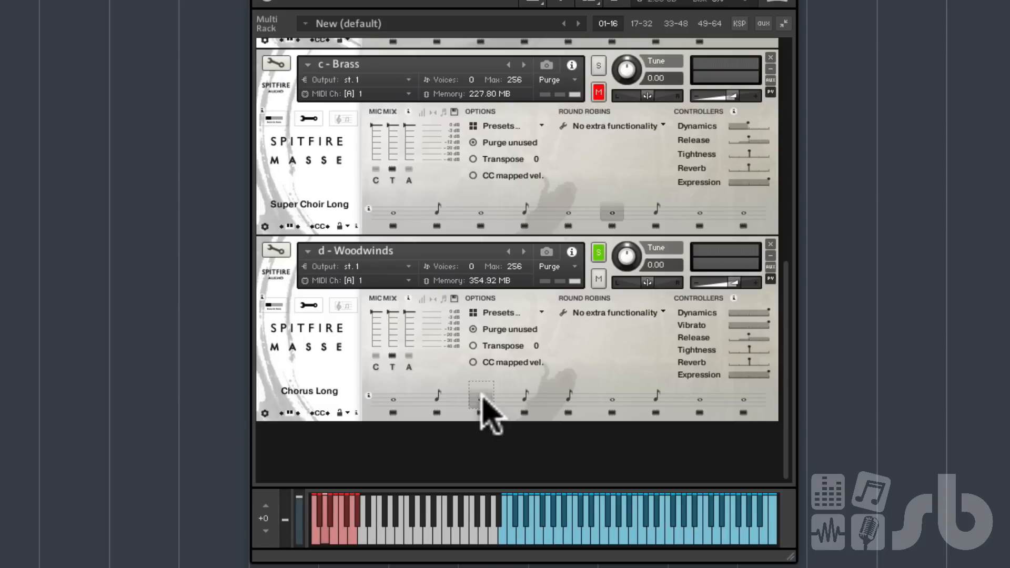
left_click(518, 395)
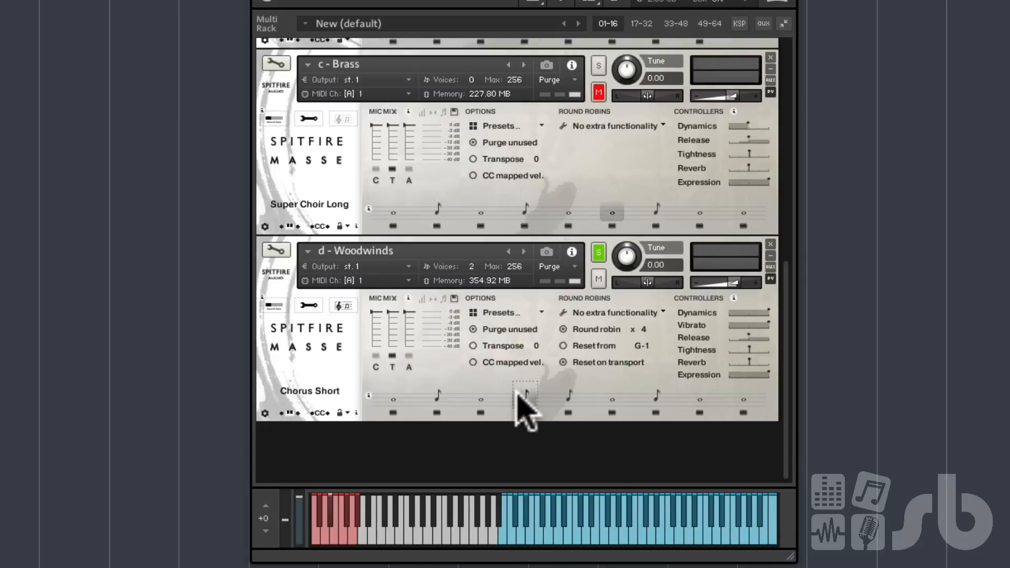
Audition Woodwinds' Light Short, Orchestrator Long and Orchestrator Shorts, leaving Orchestrator Shorts selected.
left_click(564, 398)
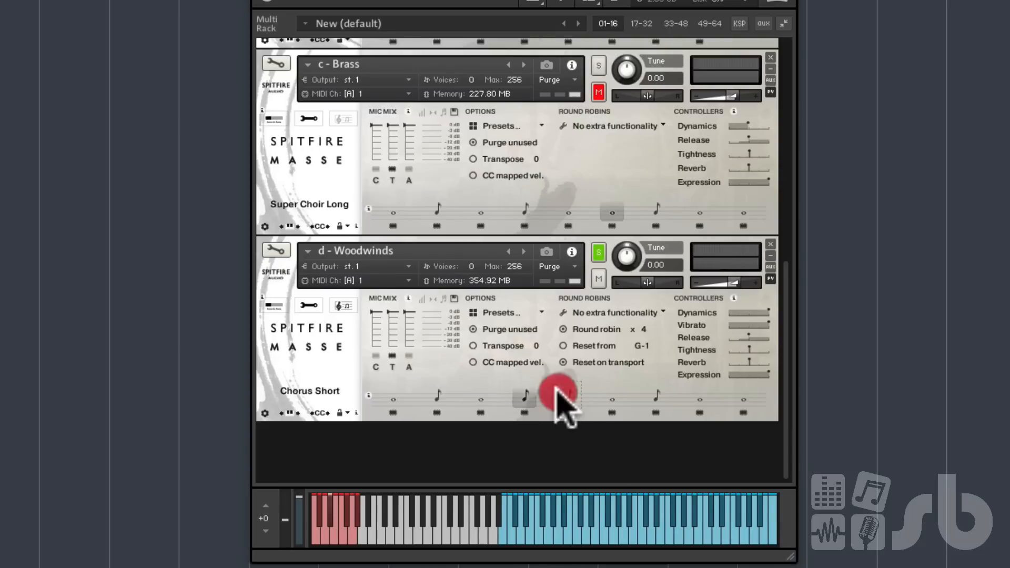
left_click(610, 399)
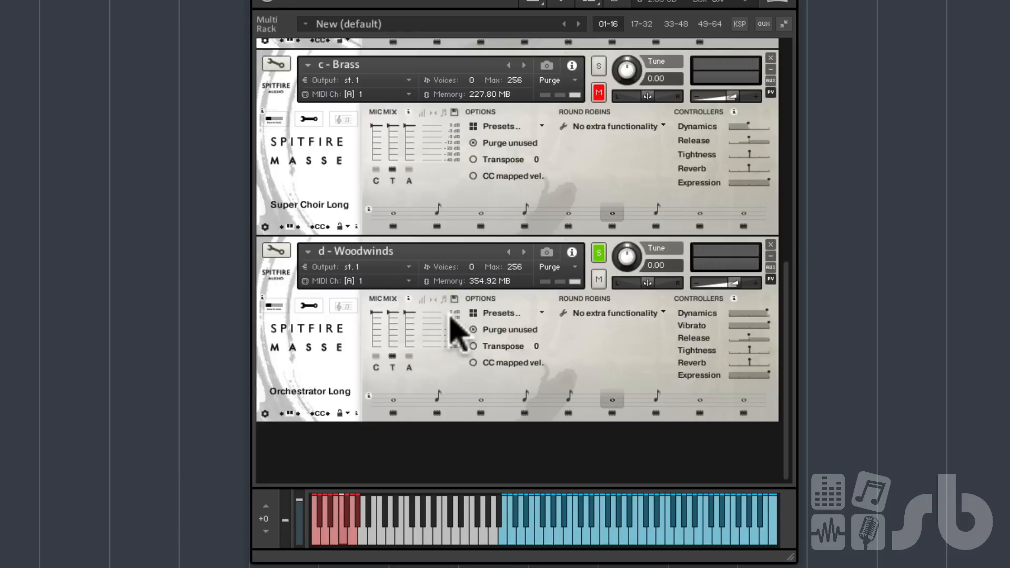
left_click(649, 390)
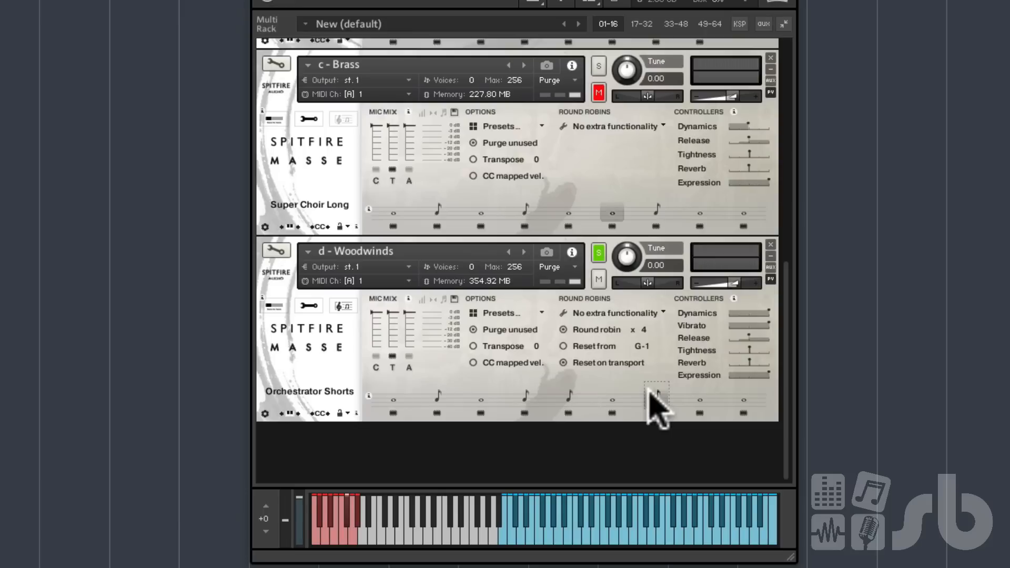
left_click(655, 399)
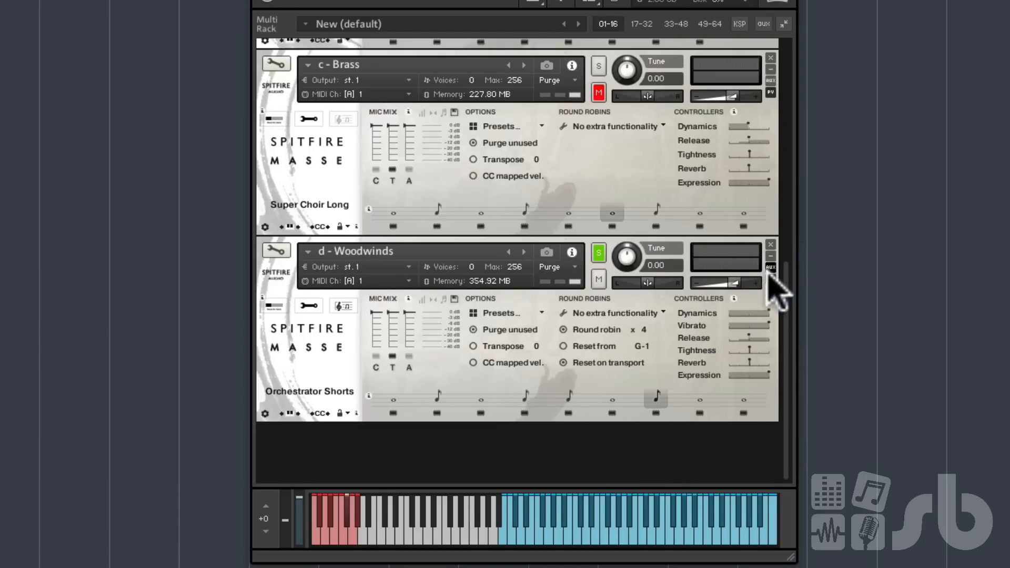
Solo the Strings instrument and select its Giant Epic Short articulation.
left_click_drag(785, 275, 819, 6)
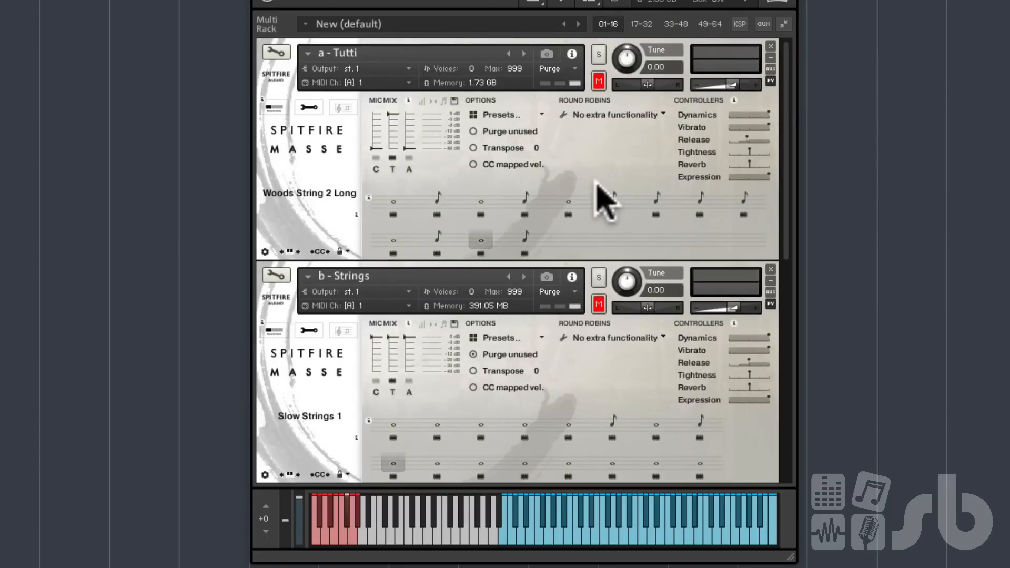
left_click(599, 277)
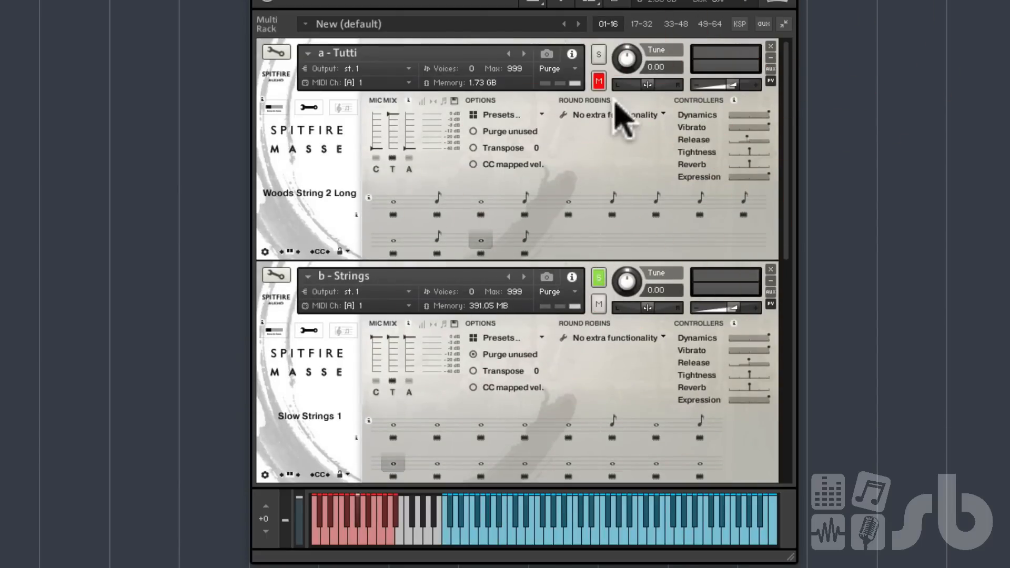
left_click(613, 422)
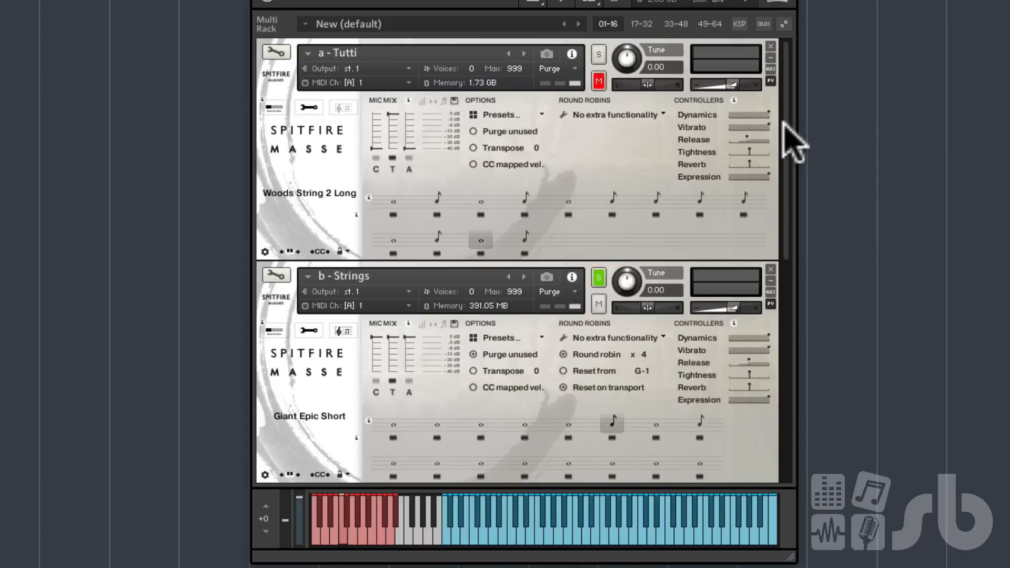
mouse_move(785, 129)
left_mouse_down()
mouse_move(774, 282)
mouse_move(752, 348)
mouse_move(741, 315)
left_mouse_up()
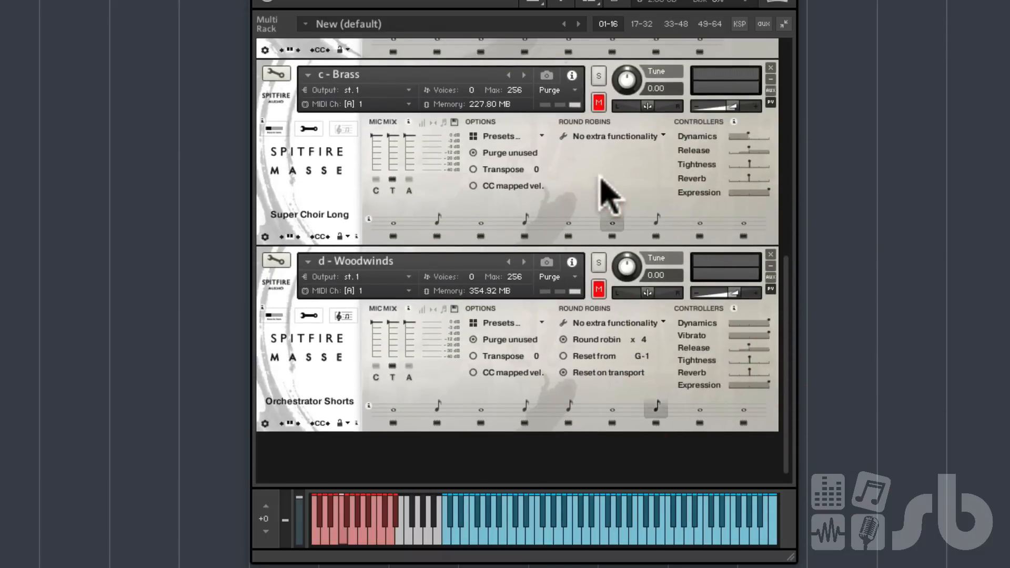
Take the Strings instrument out of solo and mute the Tutti instrument.
left_click(598, 289)
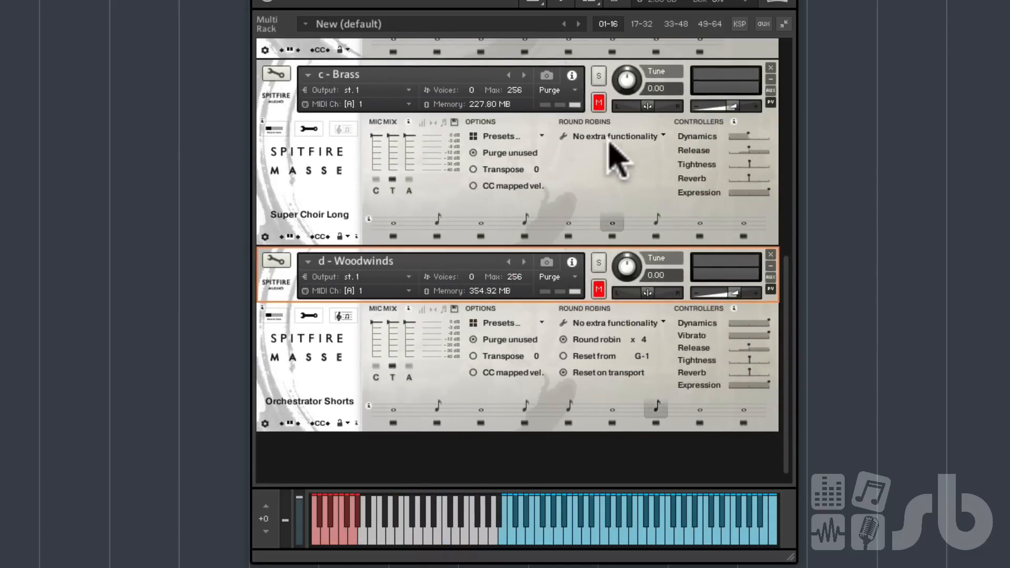
left_click(784, 129)
left_click(598, 277)
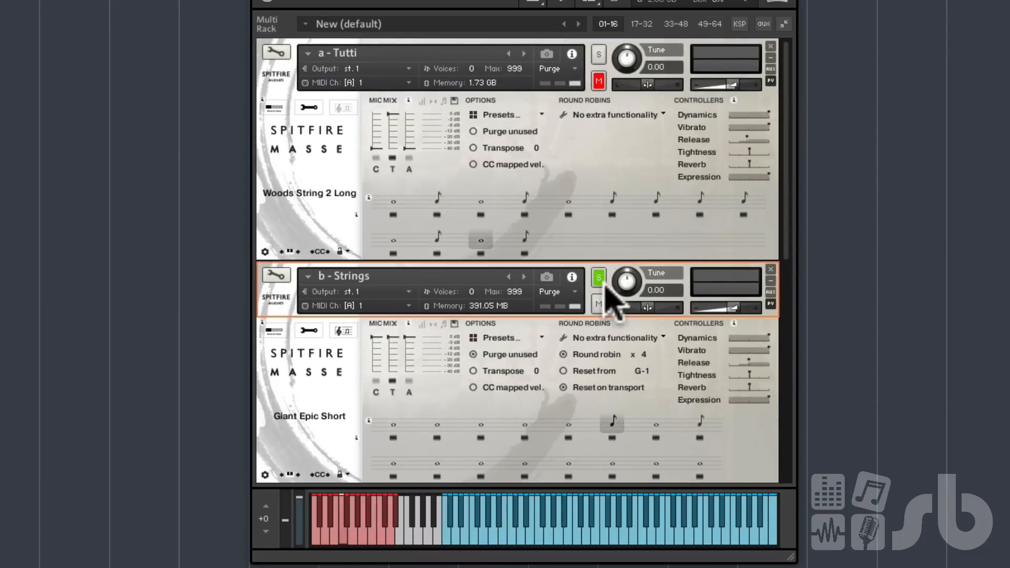
left_click(599, 80)
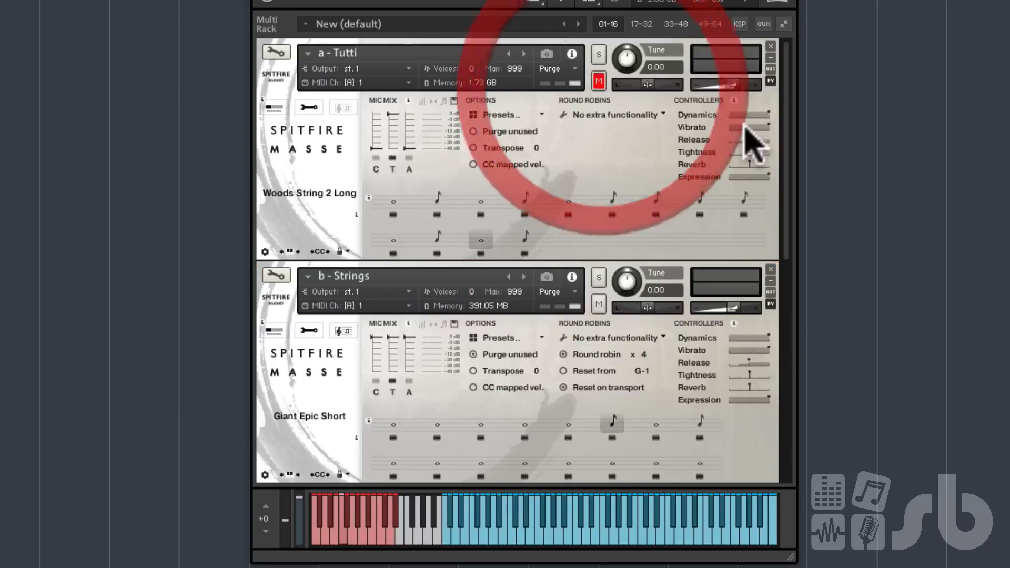
Mute the Brass instrument and reselect the Orchestrator Shorts articulation on Woodwinds.
left_click_drag(783, 157, 768, 426)
left_click(598, 211)
left_click(658, 397)
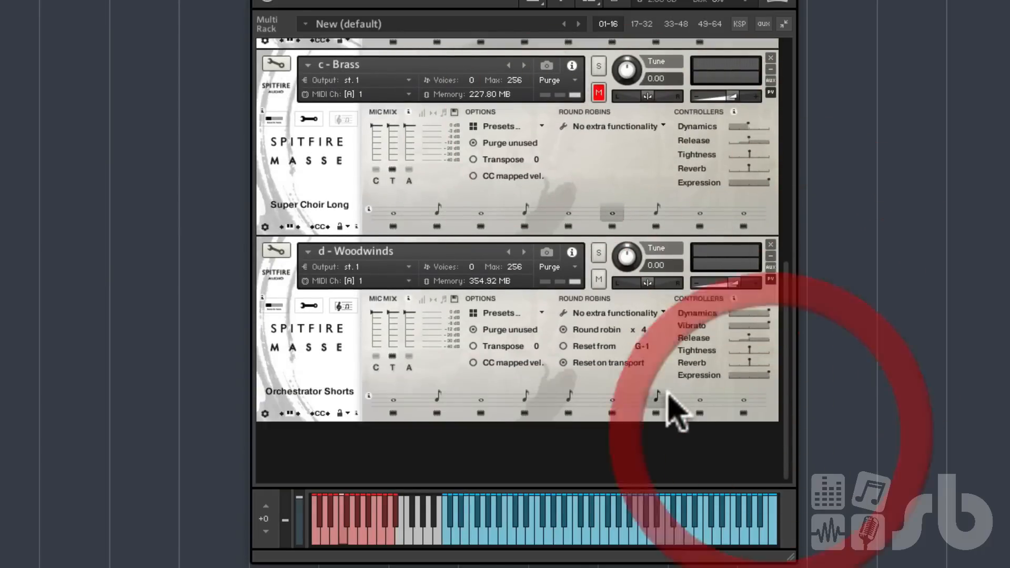
Collapse the Brass, Tutti and Strings instruments to their headers, and lower the Strings volume slightly.
left_click_drag(785, 276, 753, 169)
left_click(279, 350)
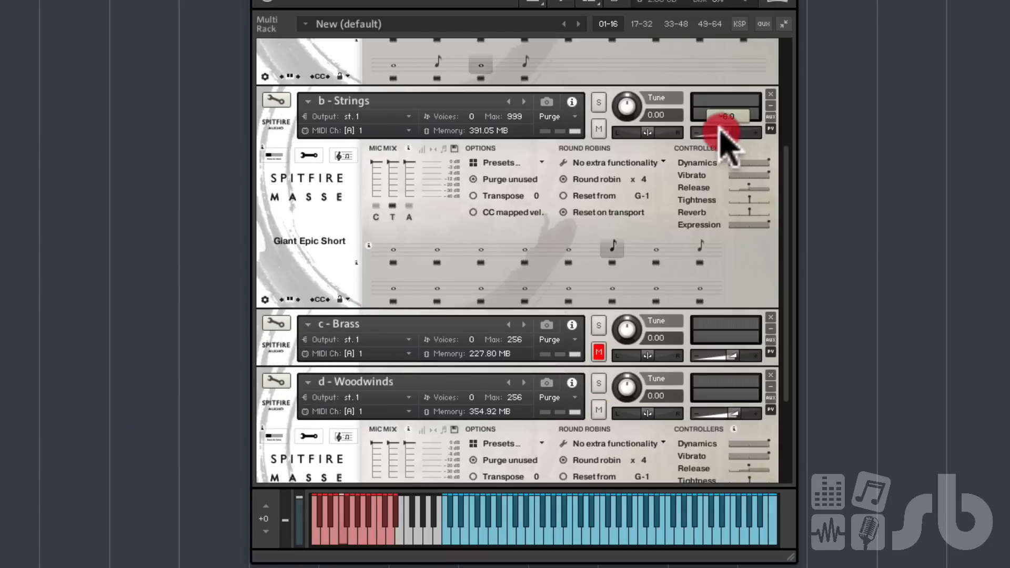
left_click(787, 121)
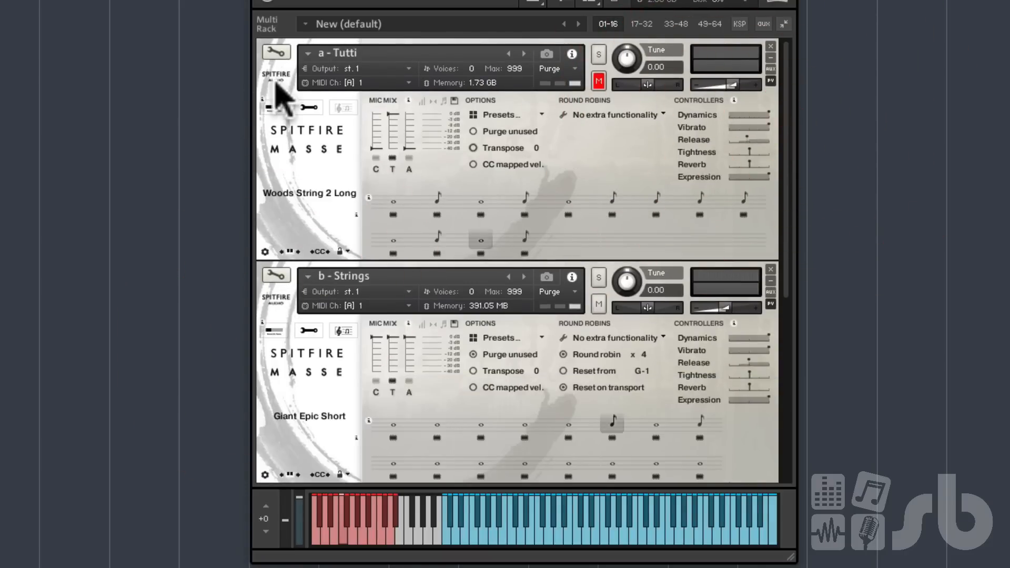
left_click(276, 79)
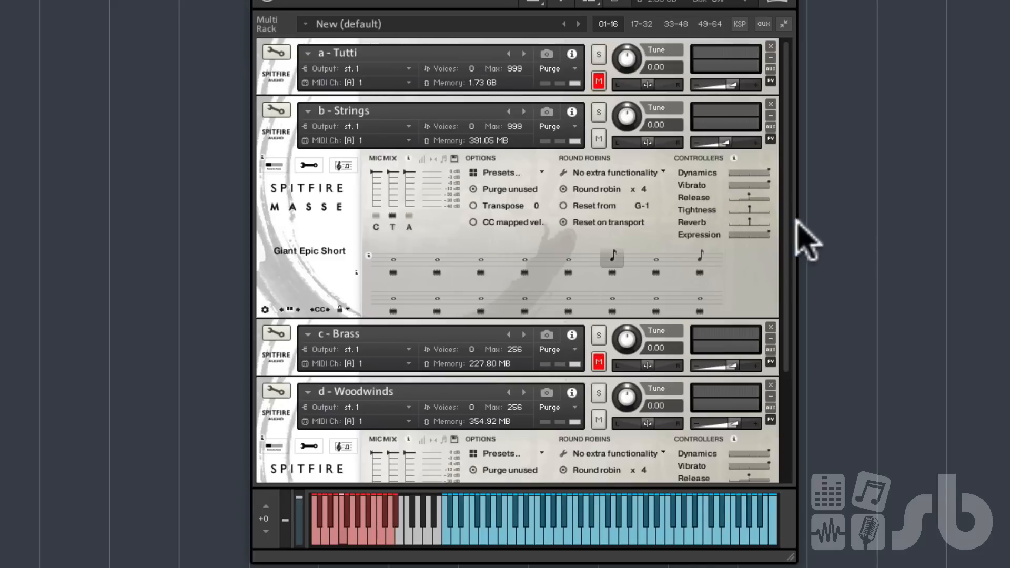
left_click(778, 230)
left_click_drag(786, 242, 784, 253)
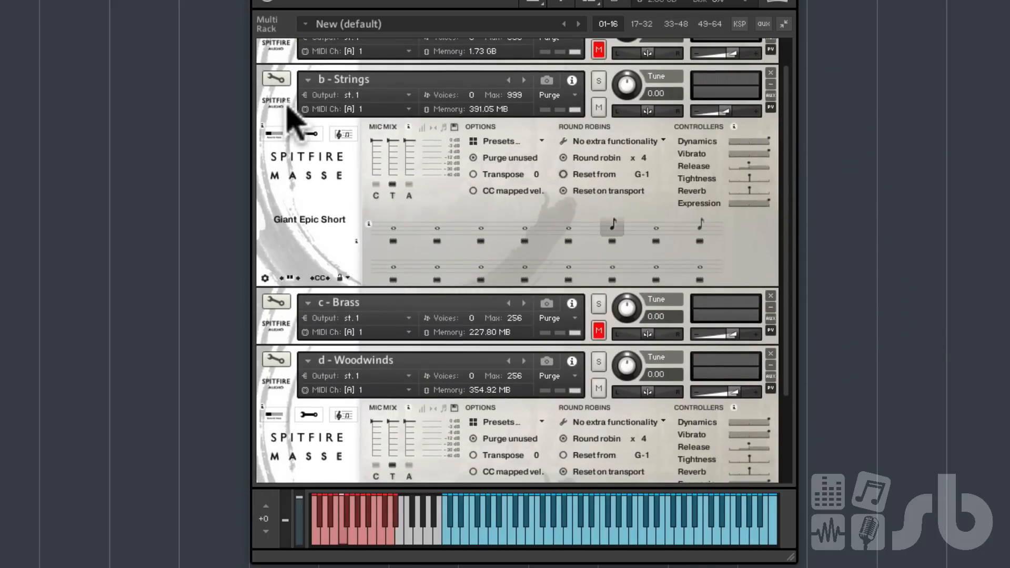
left_click(285, 109)
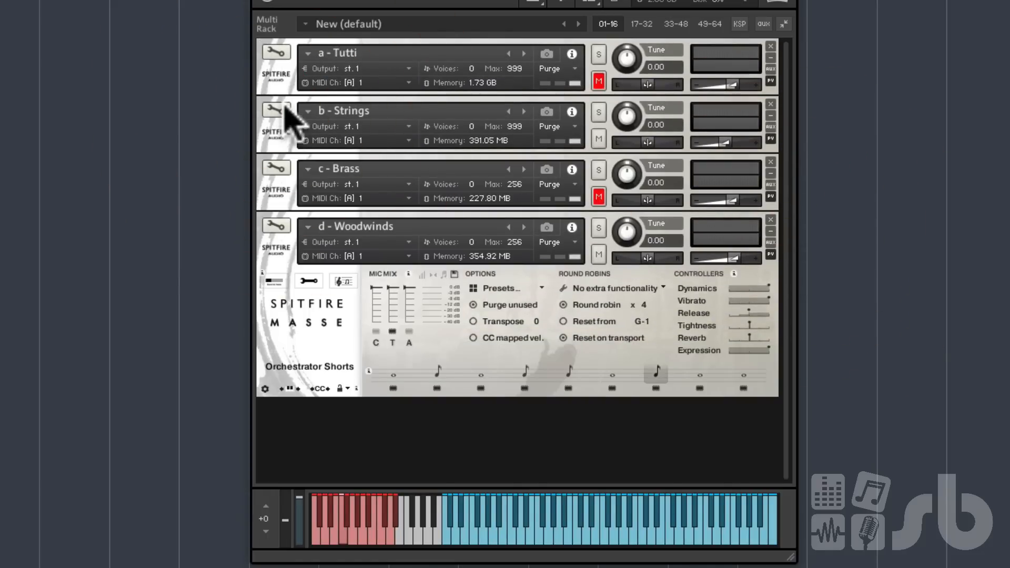